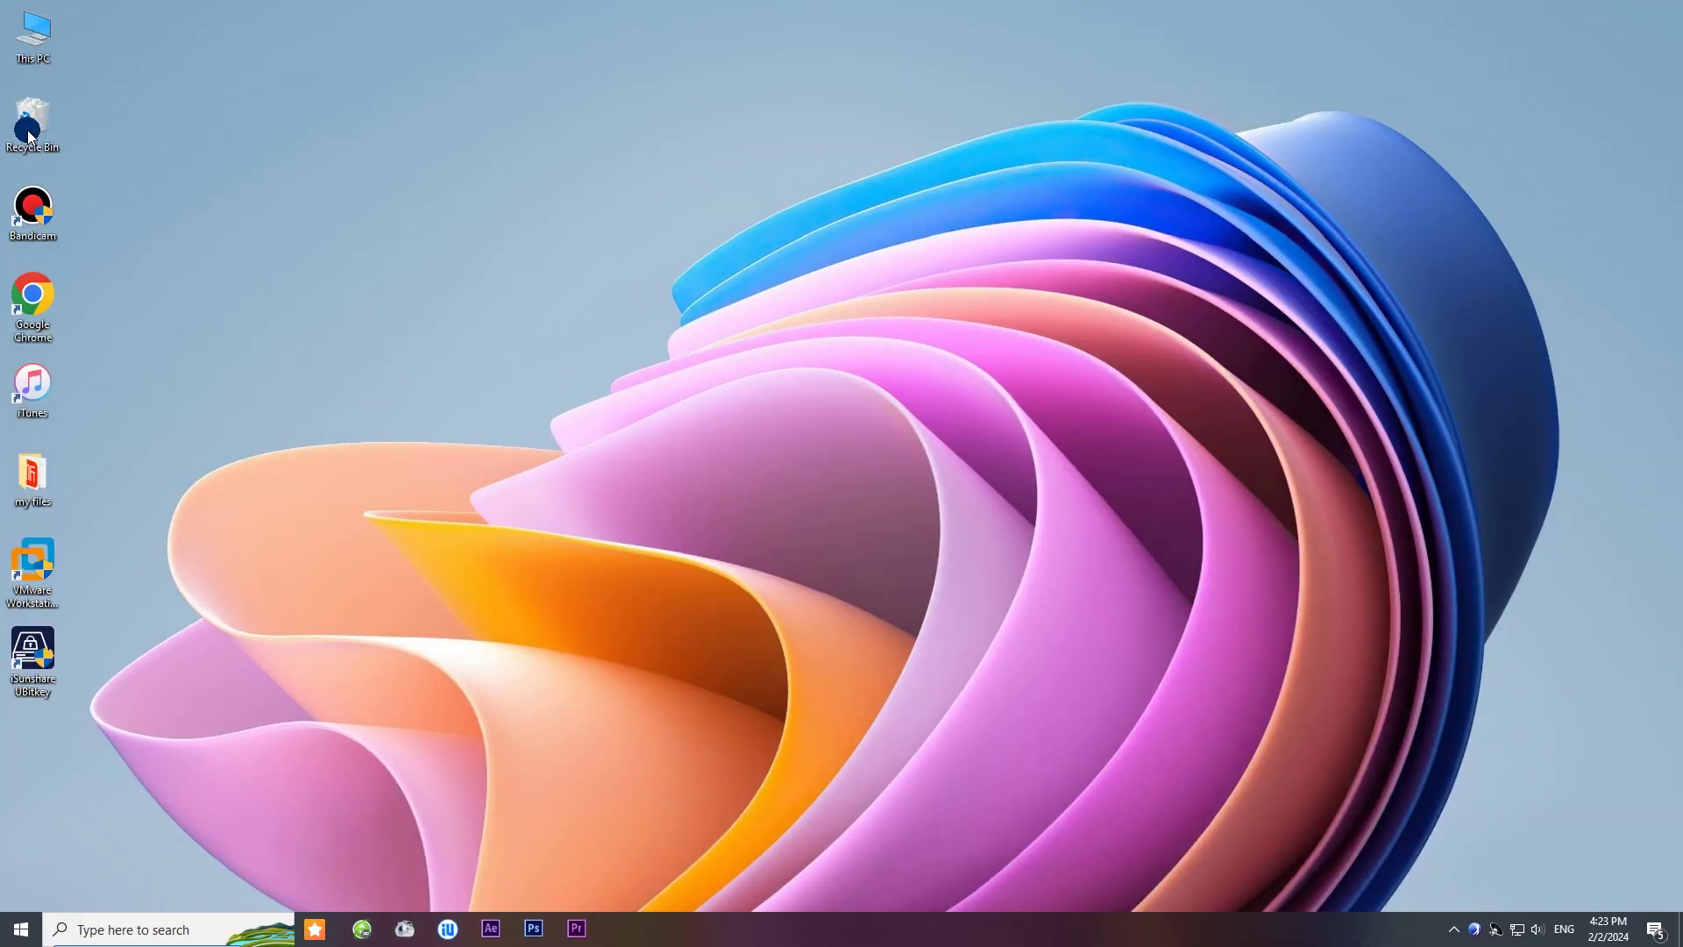
Step: Open This PC from the desktop to view its folders and drives
{"action": "double_click", "coordinate": [46, 36]}
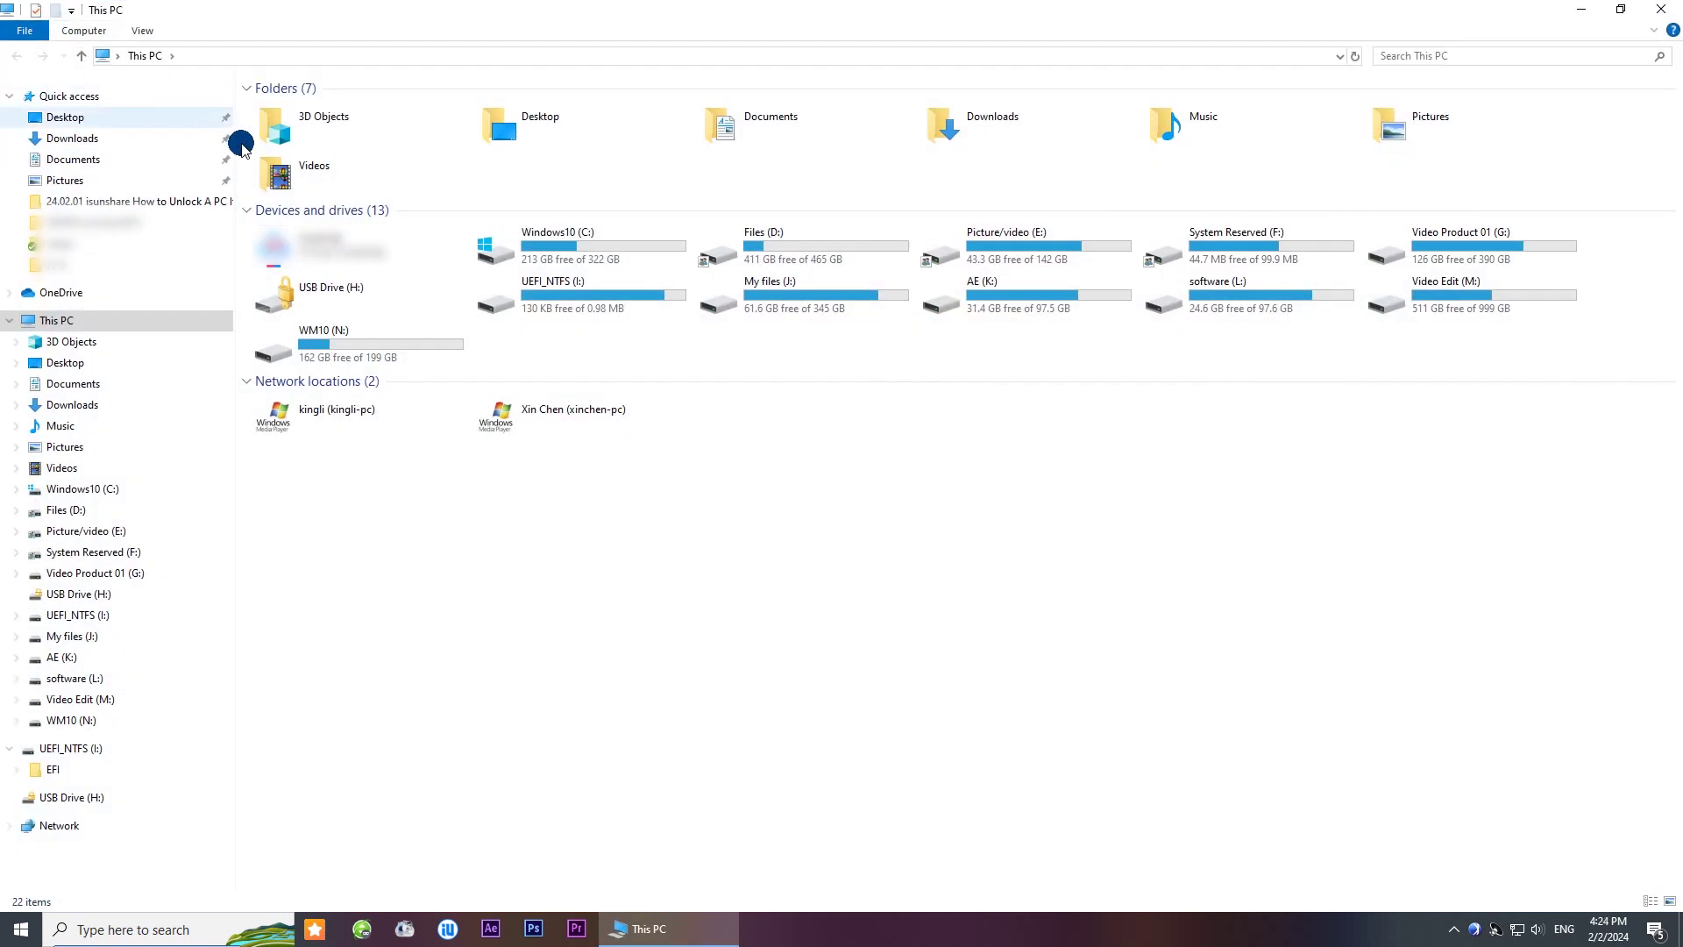
Step: Try opening the locked USB Drive (H:), then close the This PC window
{"action": "double_click", "coordinate": [335, 292]}
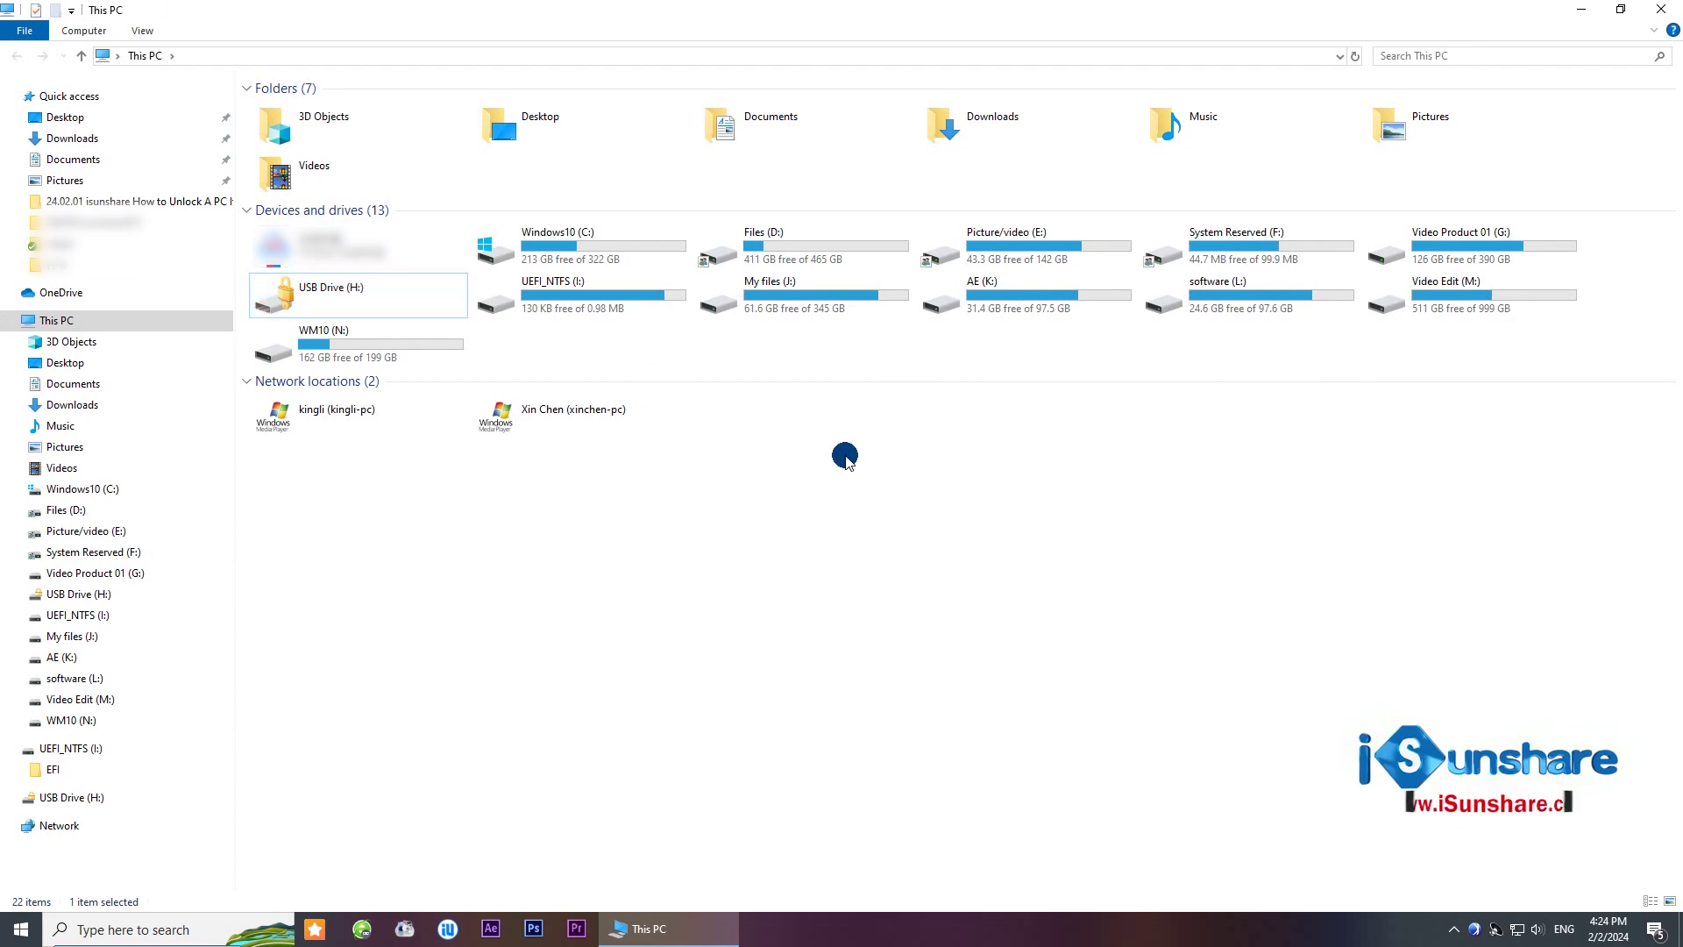
{"action": "left_click", "coordinate": [1664, 9]}
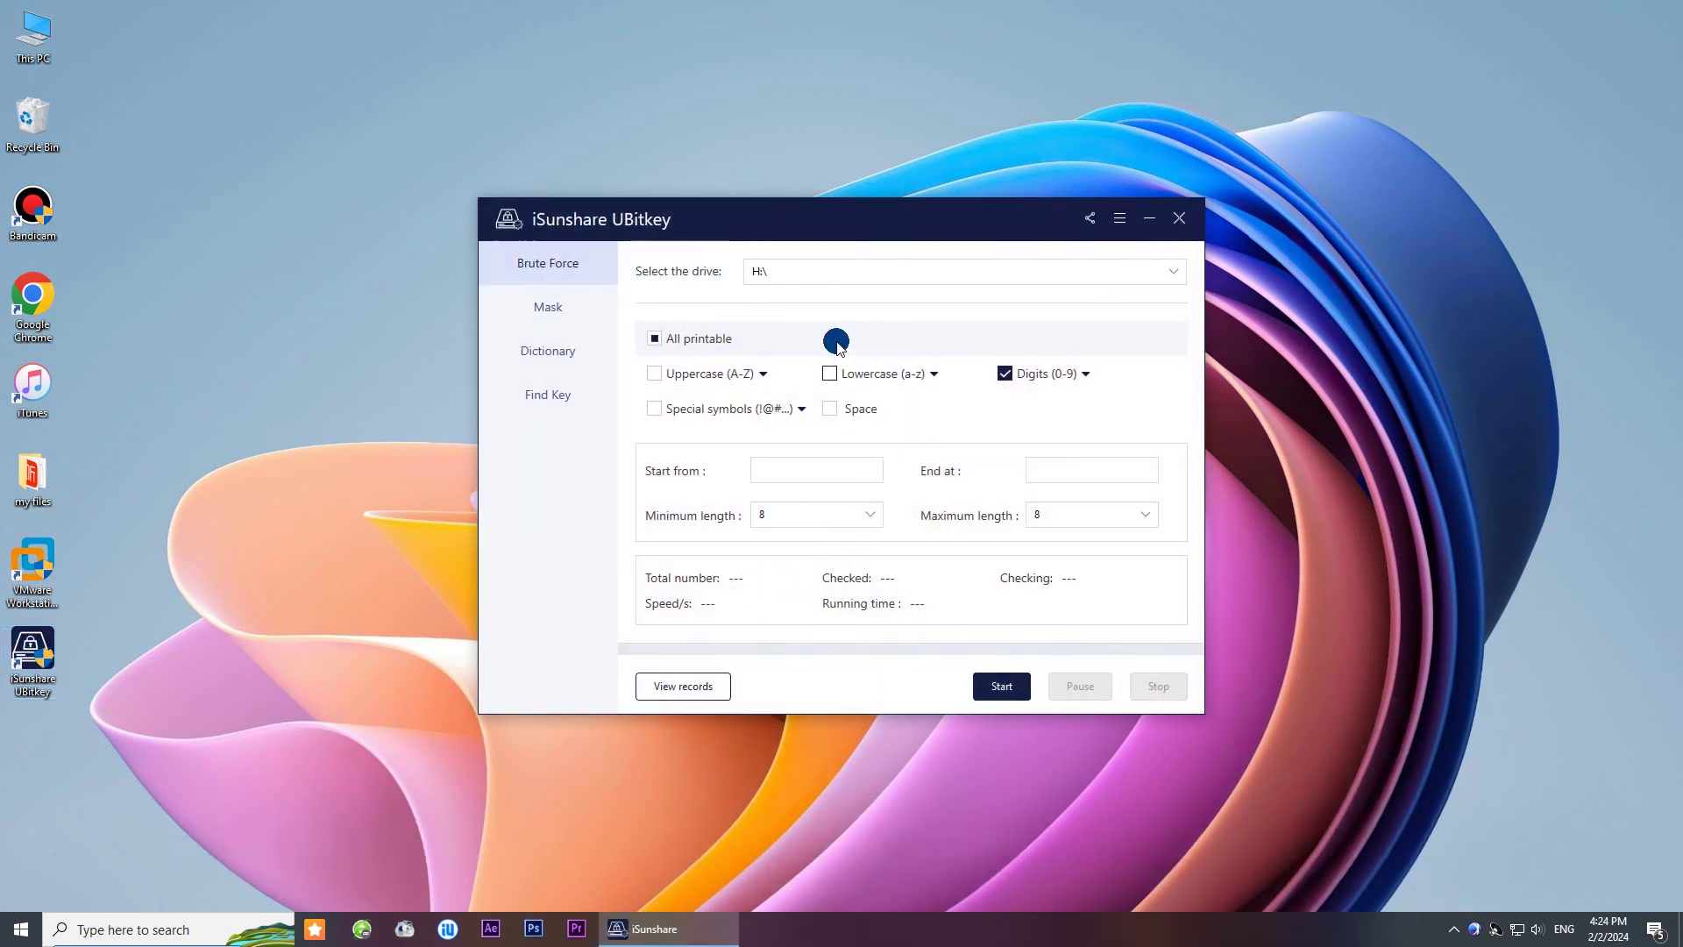
Step: Target drive H:\ and add lowercase letters (a-z) to the character set
{"action": "left_click", "coordinate": [771, 271]}
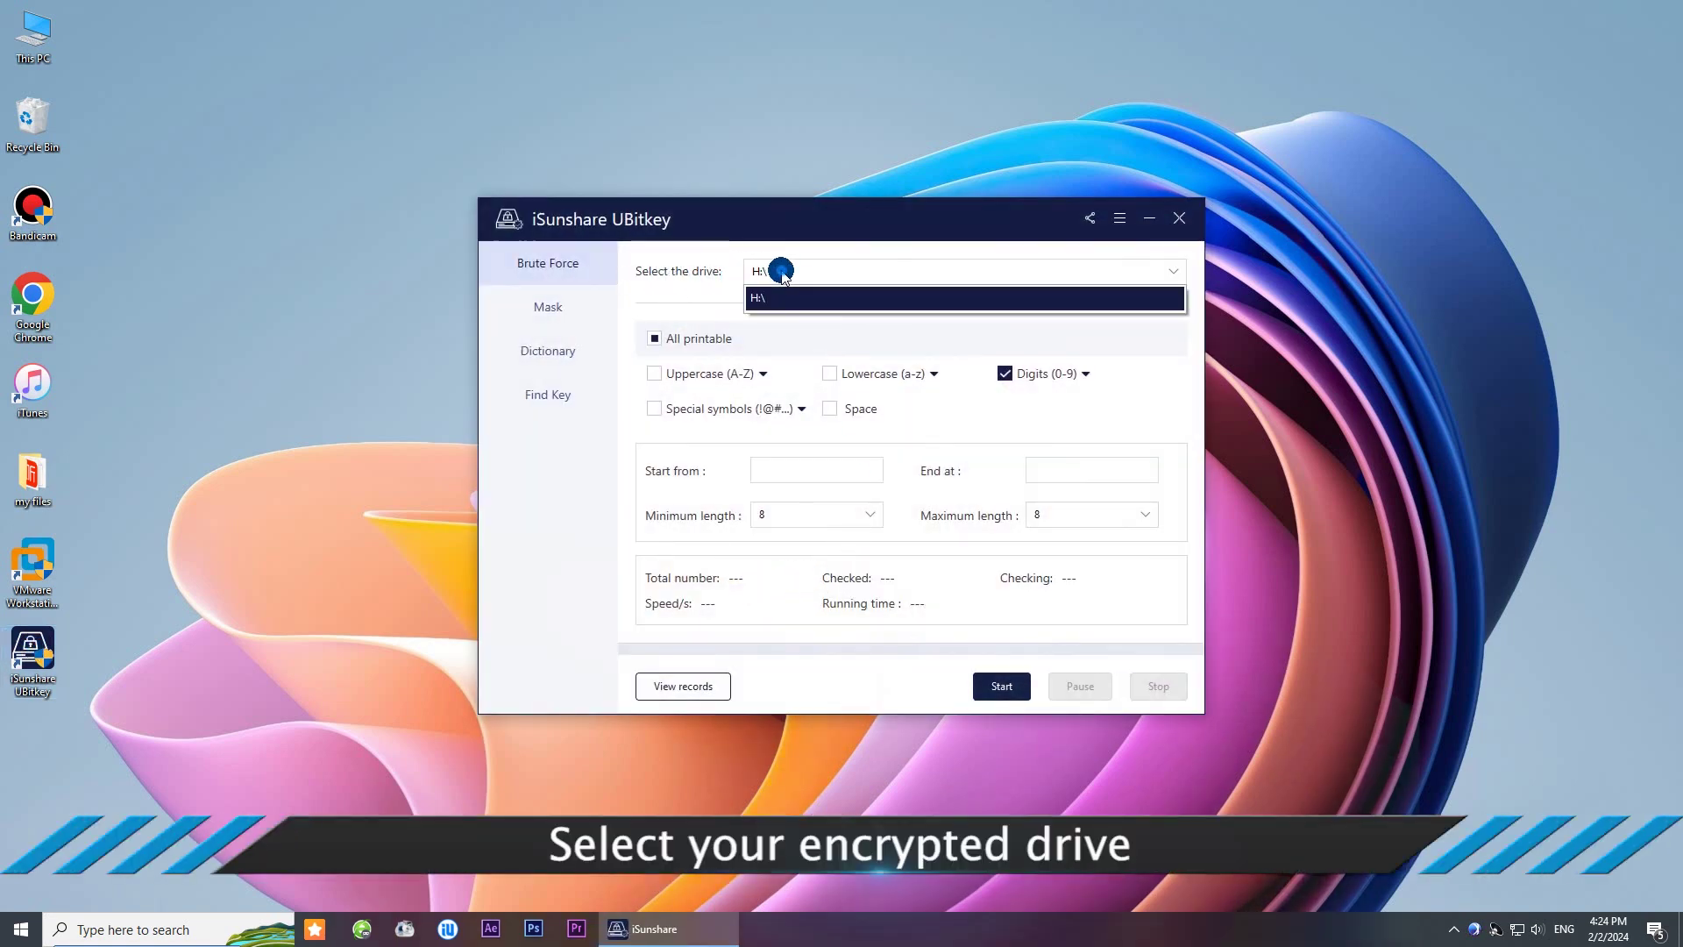
{"action": "left_click", "coordinate": [762, 295]}
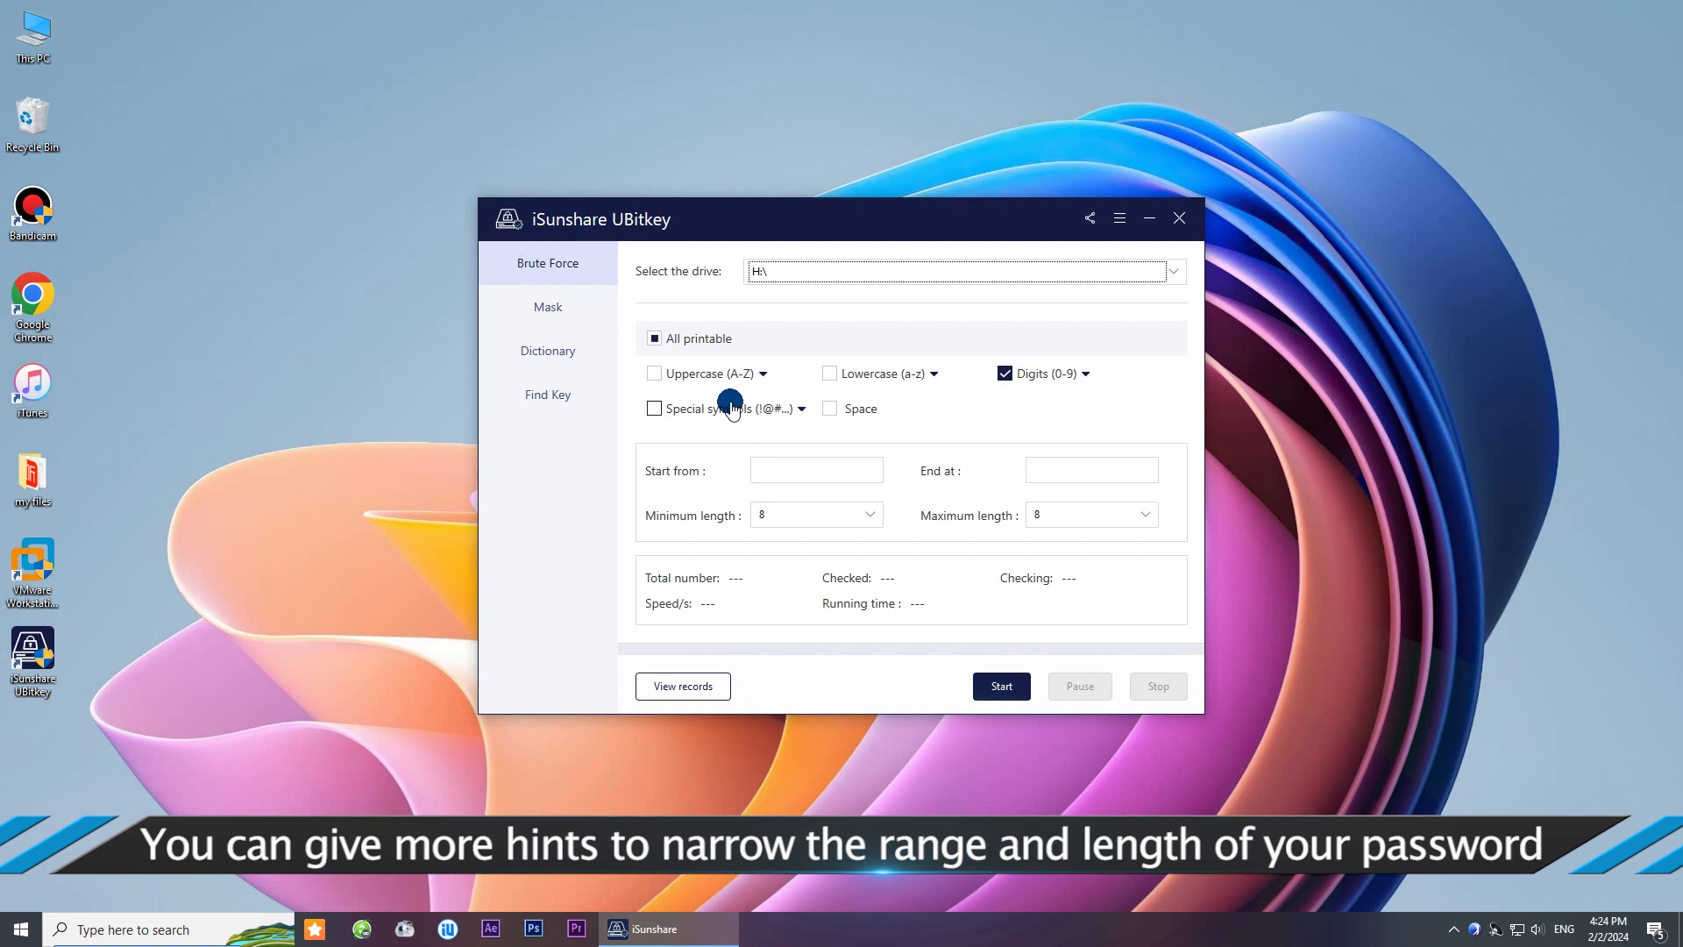
{"action": "left_click", "coordinate": [831, 381]}
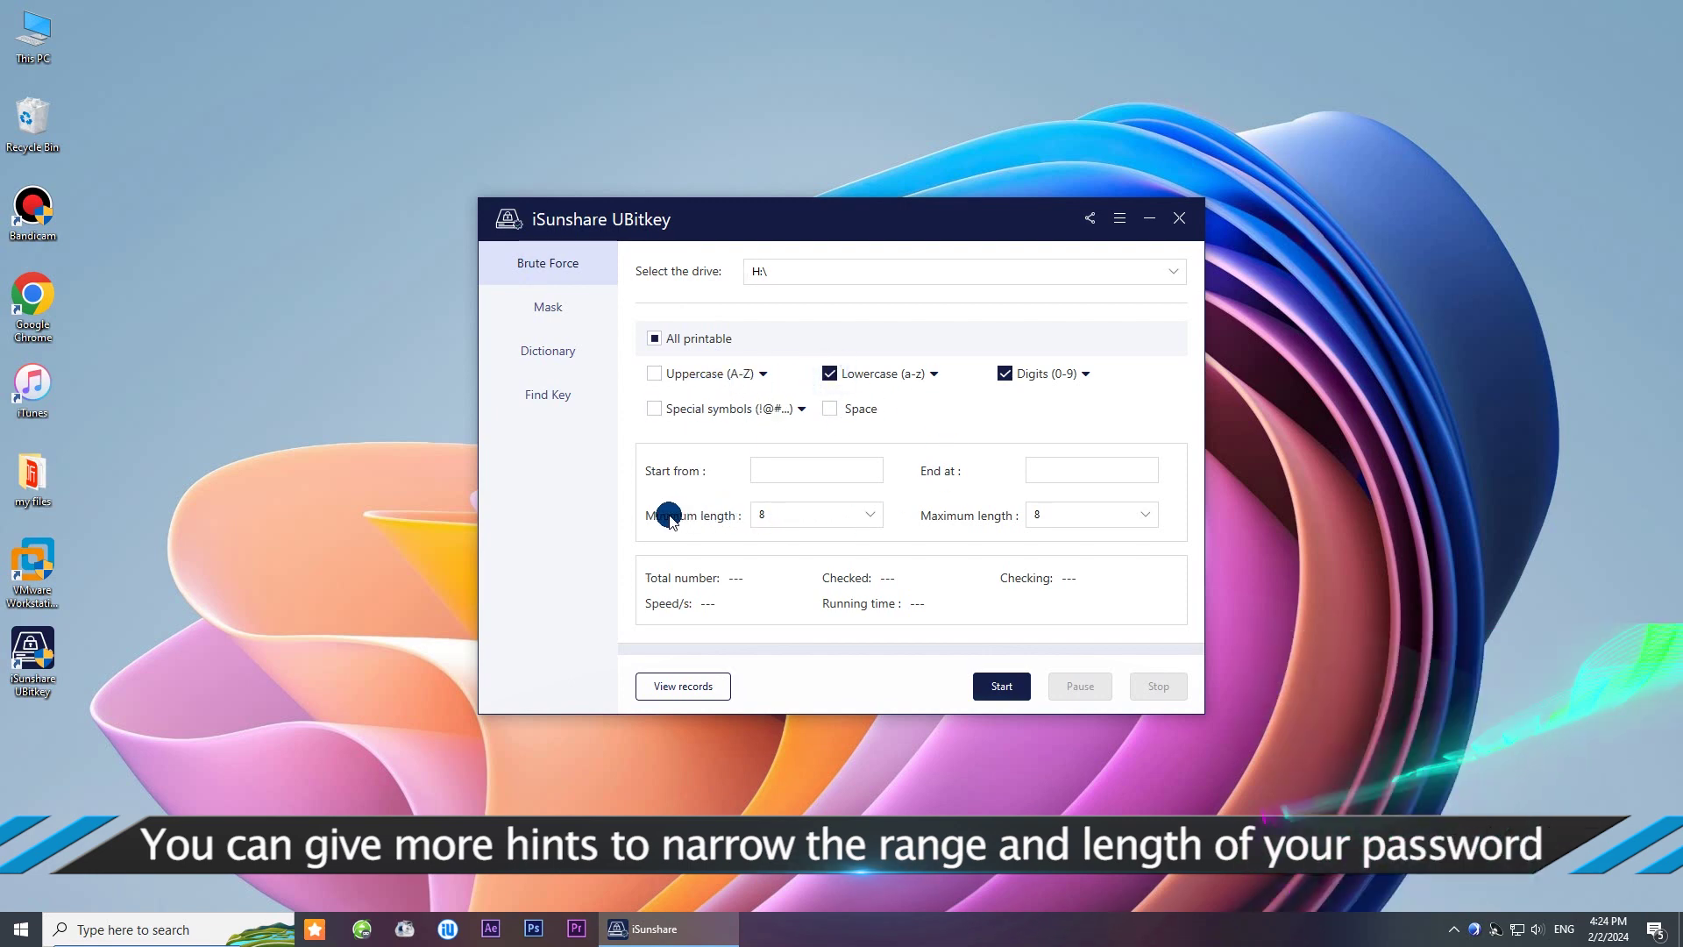
Step: Set the password length range to a minimum of 7 and a maximum of 9
{"action": "left_click", "coordinate": [800, 518]}
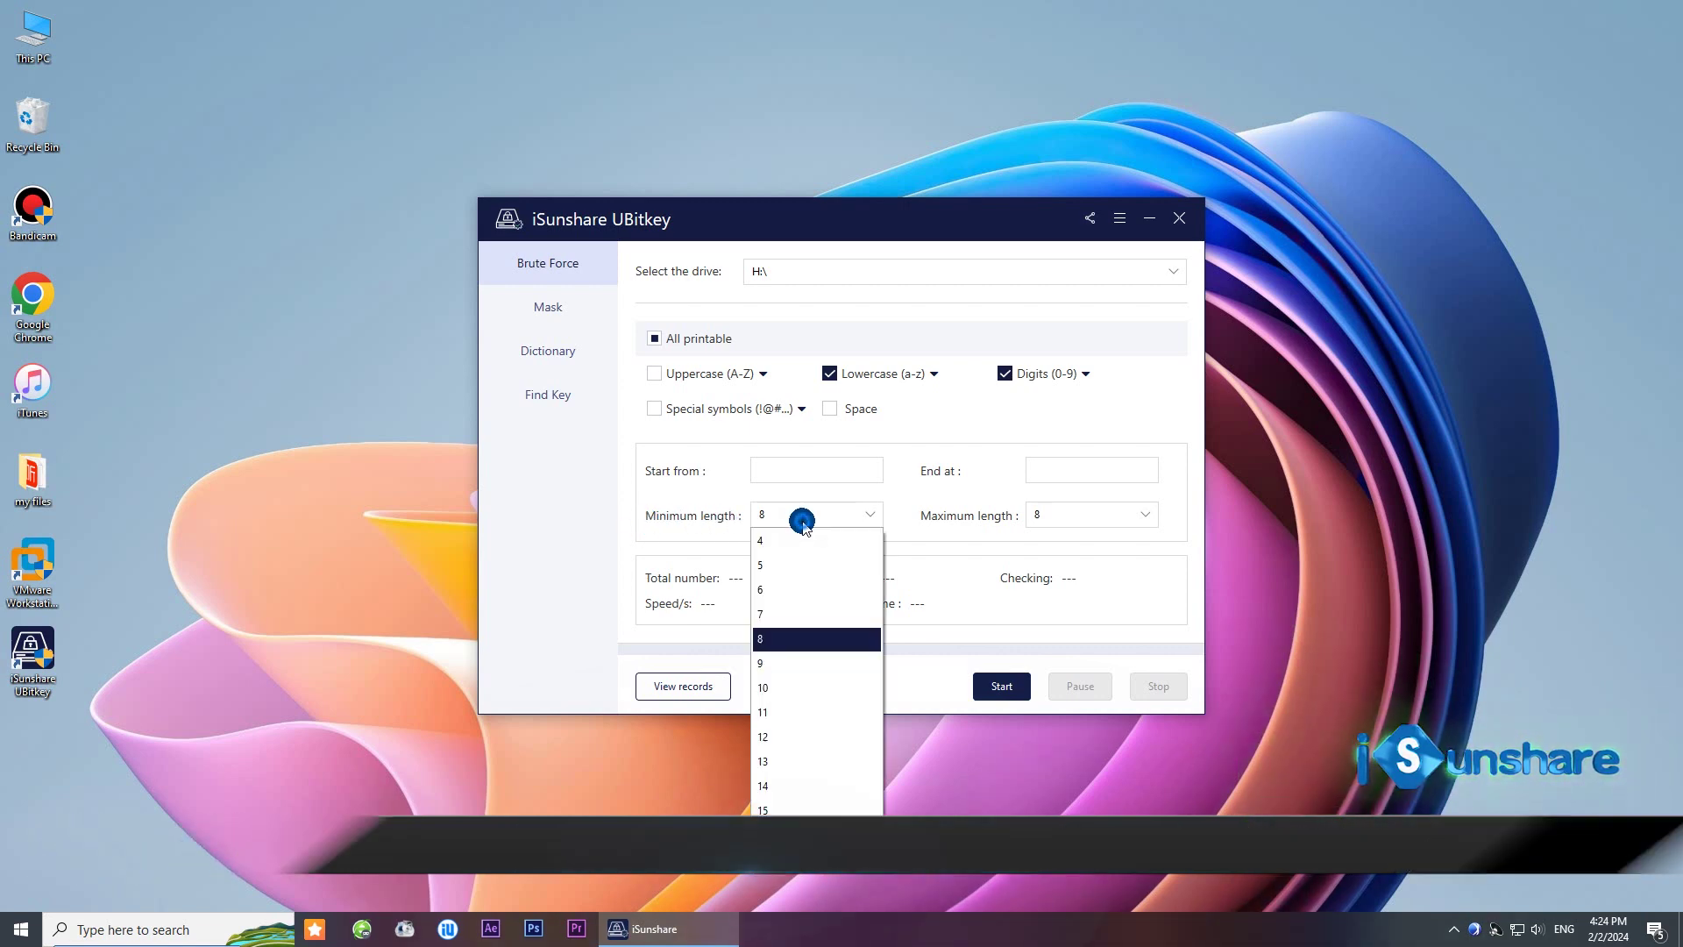
{"action": "left_click", "coordinate": [773, 612]}
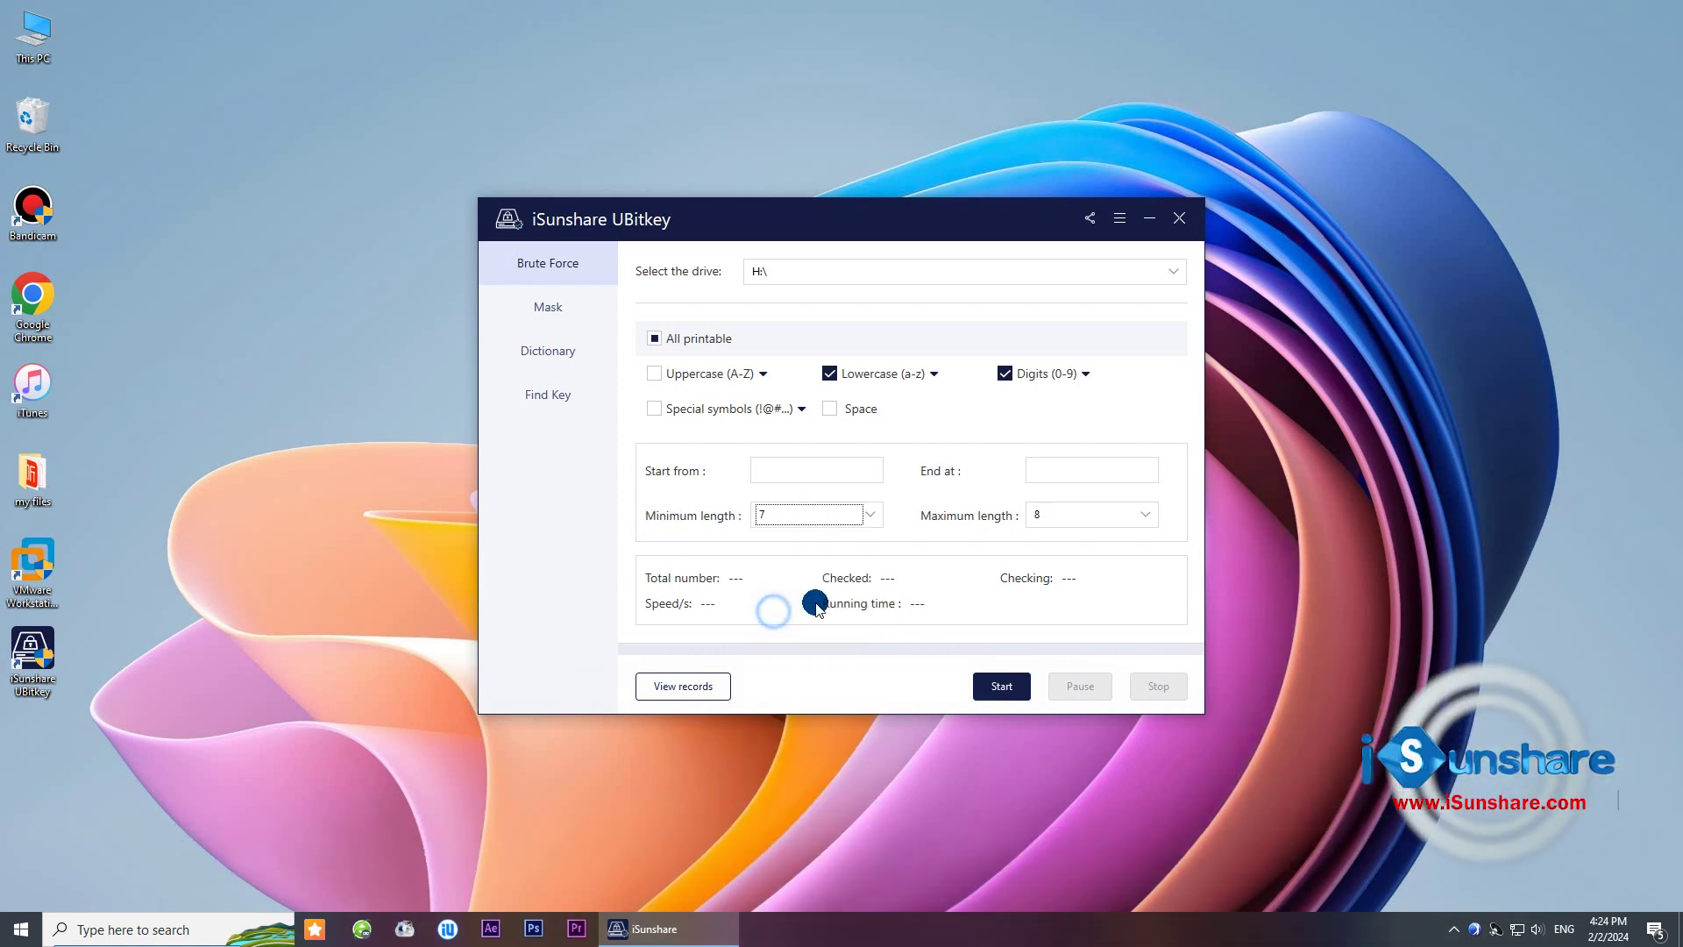
{"action": "left_click", "coordinate": [1060, 514]}
{"action": "left_click", "coordinate": [1041, 637]}
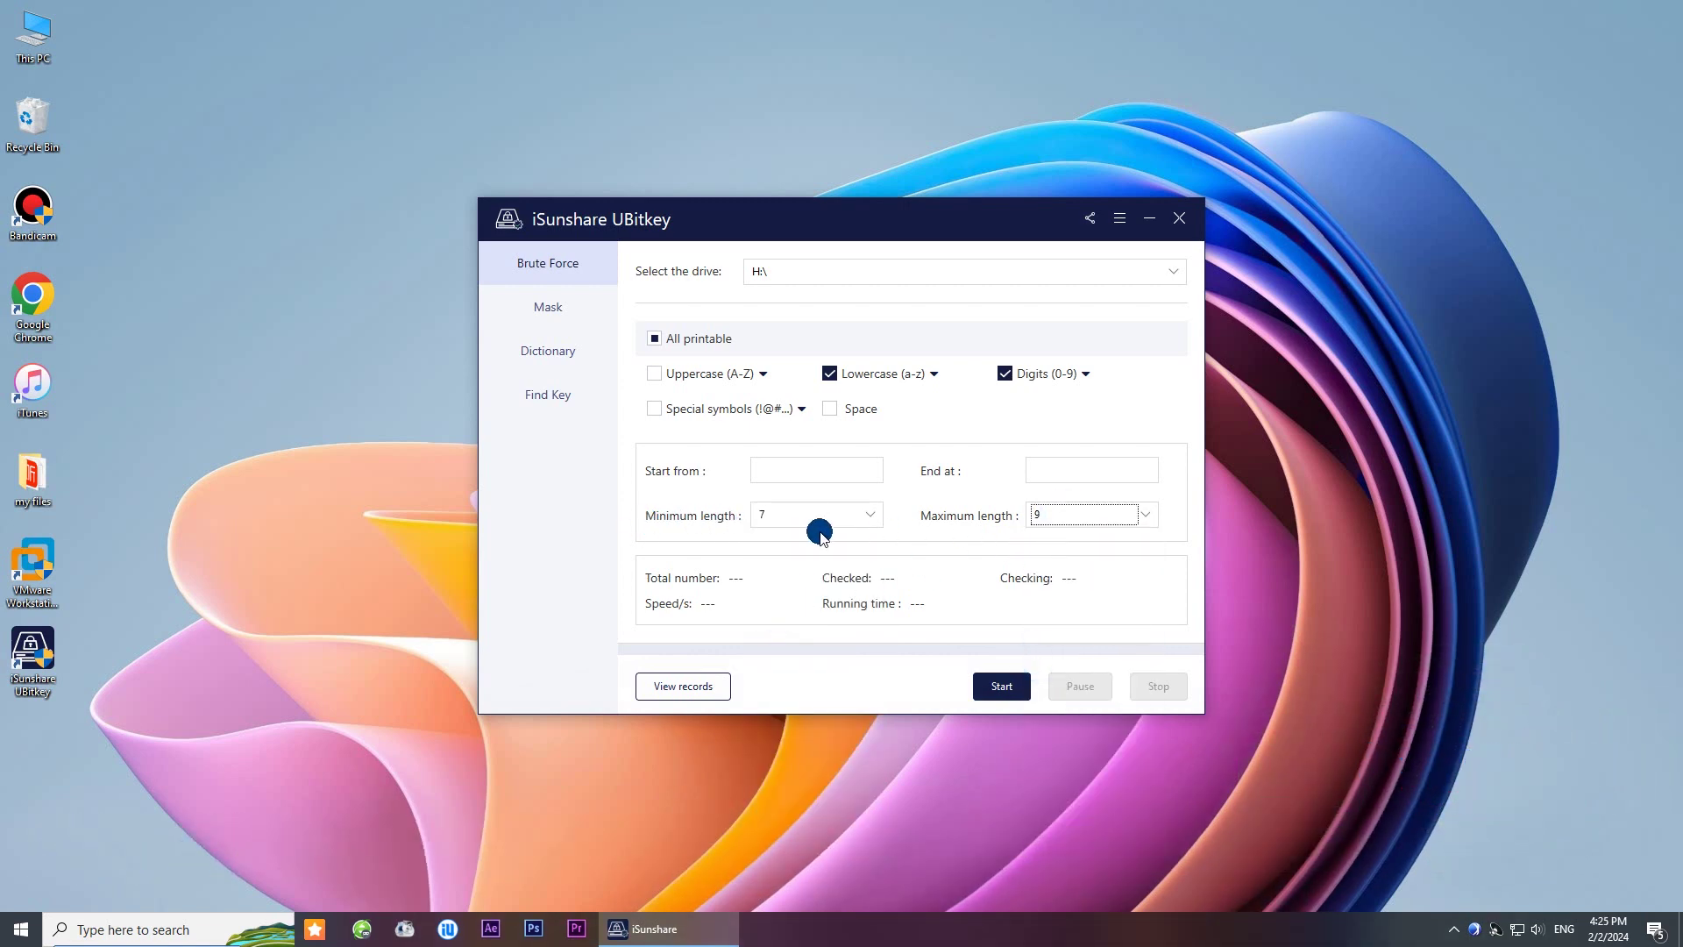
{"action": "left_click", "coordinate": [1002, 690]}
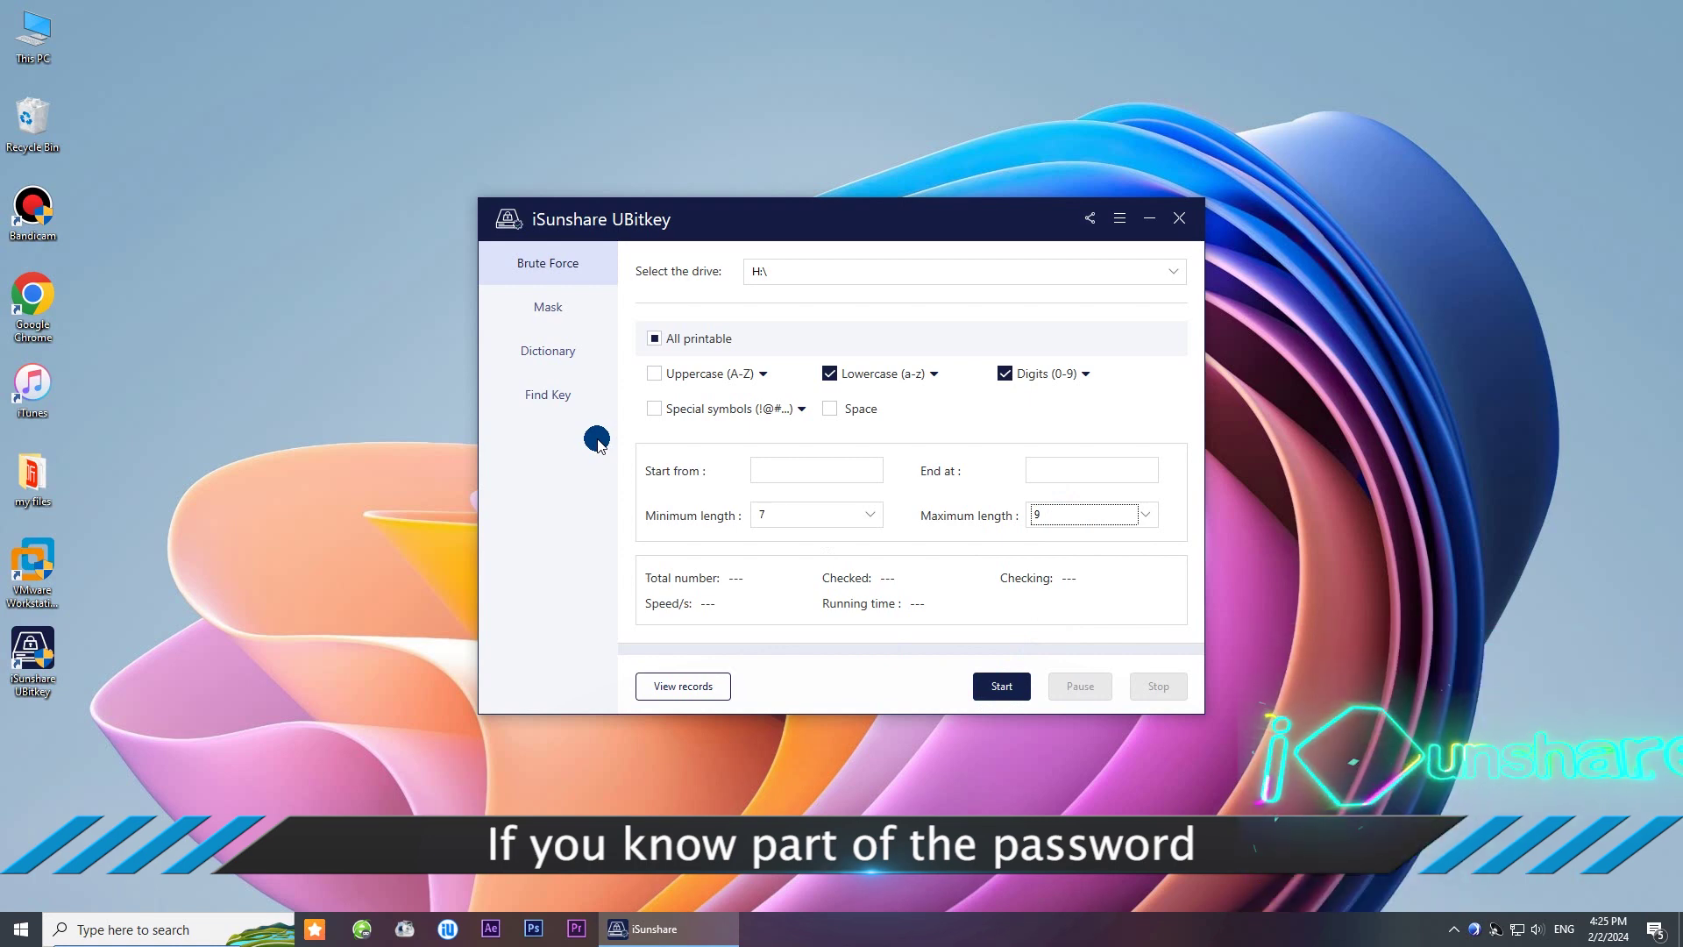
Step: Use the Mask method with lowercase removed and password length 9
{"action": "left_click", "coordinate": [549, 311]}
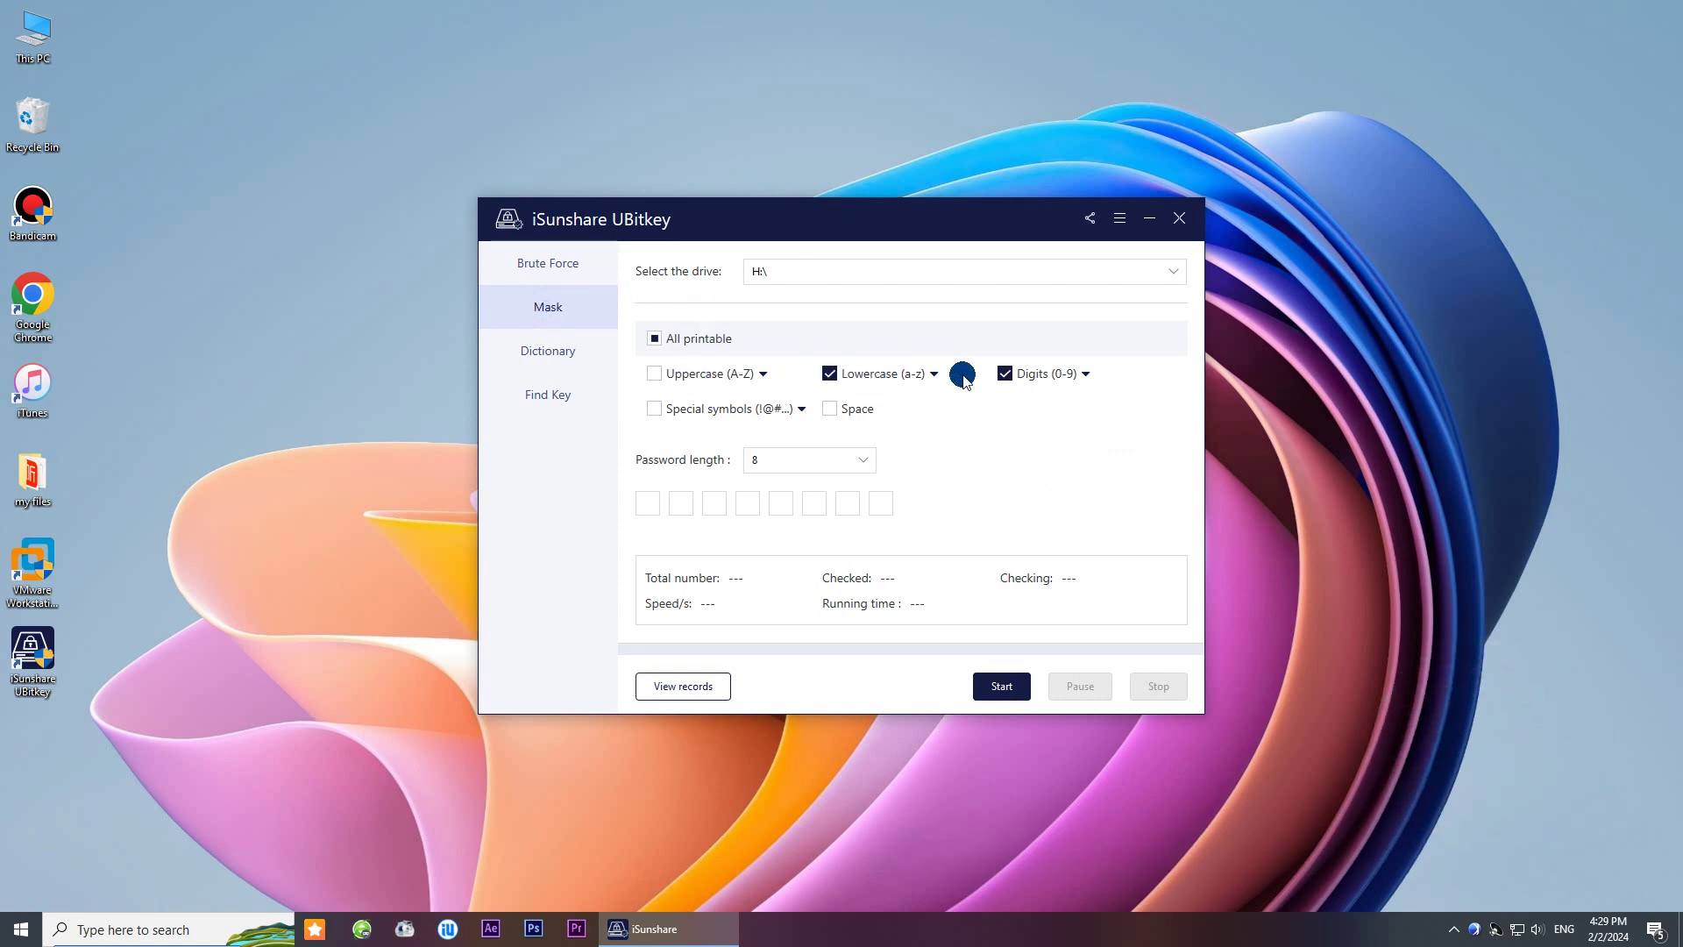
{"action": "left_click", "coordinate": [996, 378]}
{"action": "left_click", "coordinate": [795, 461]}
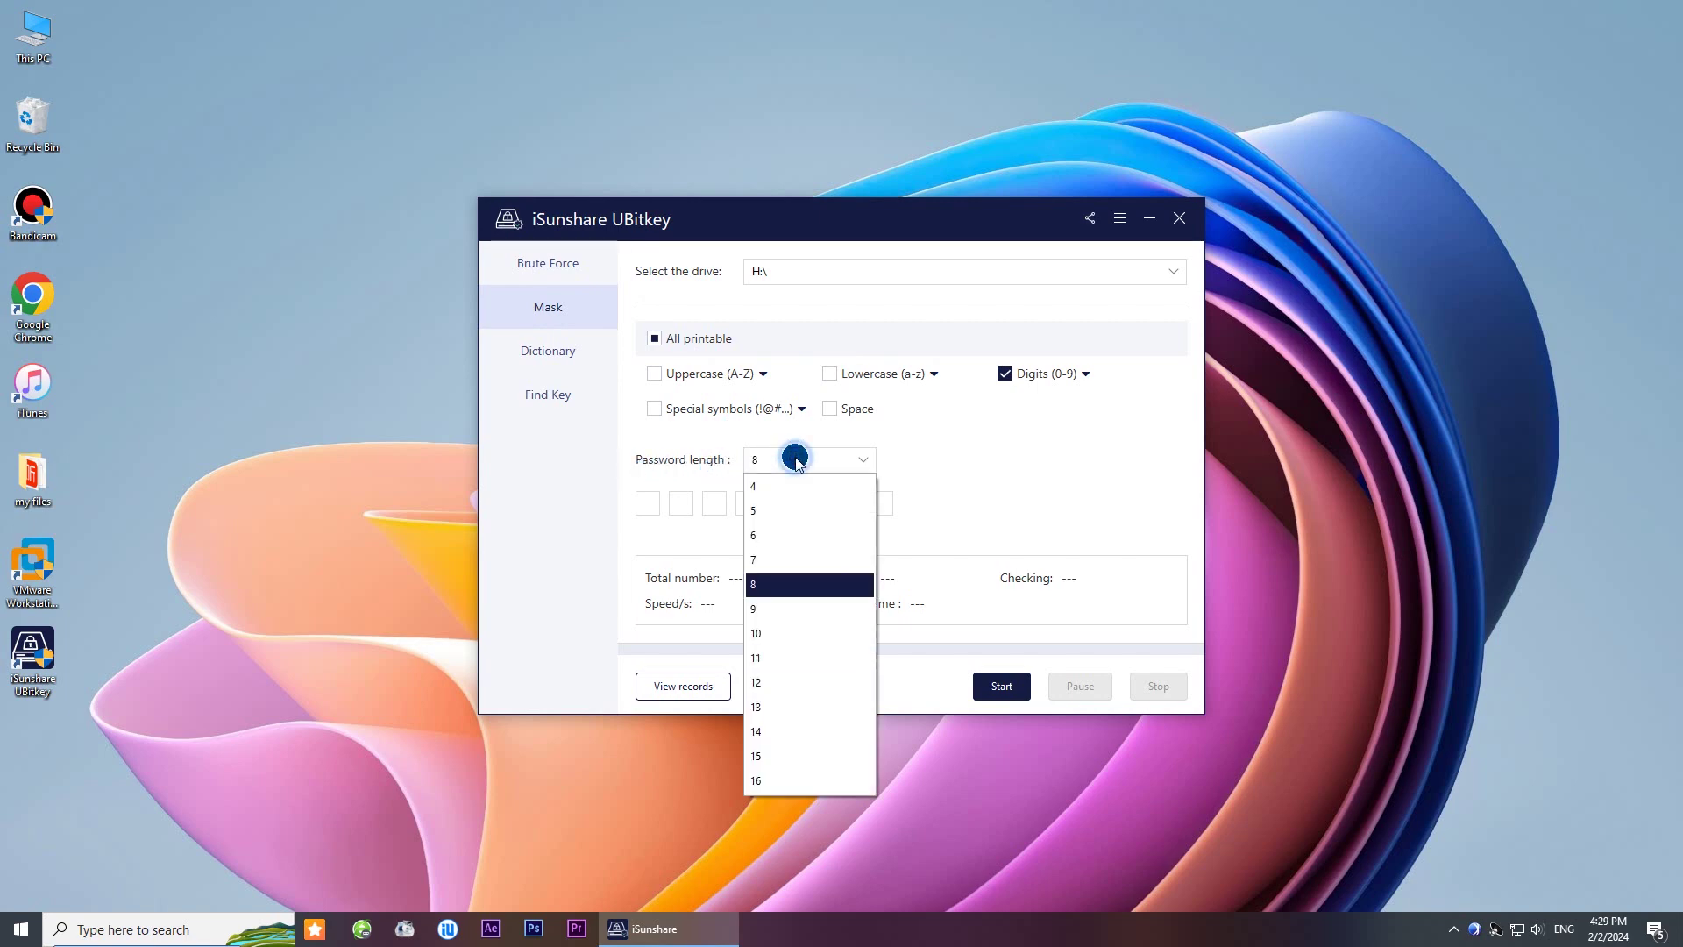
{"action": "left_click", "coordinate": [756, 599]}
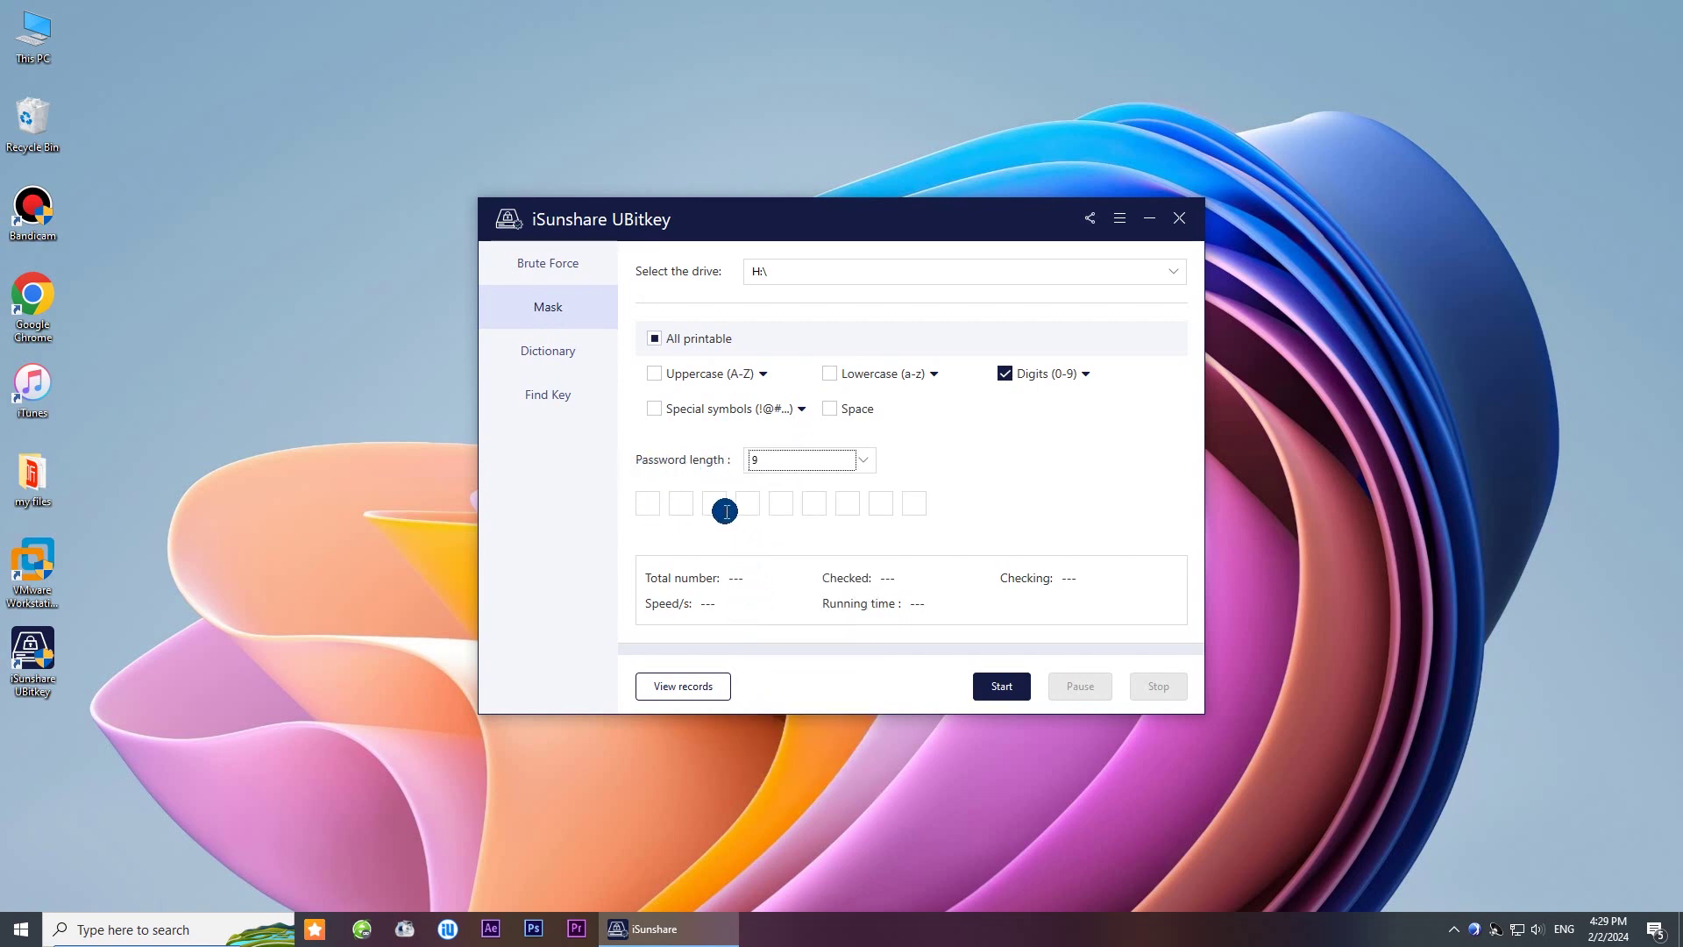
Step: Fill the first mask positions with the known characters c, z, f, 6, 5
{"action": "left_click", "coordinate": [639, 507]}
{"action": "type", "text": "c"}
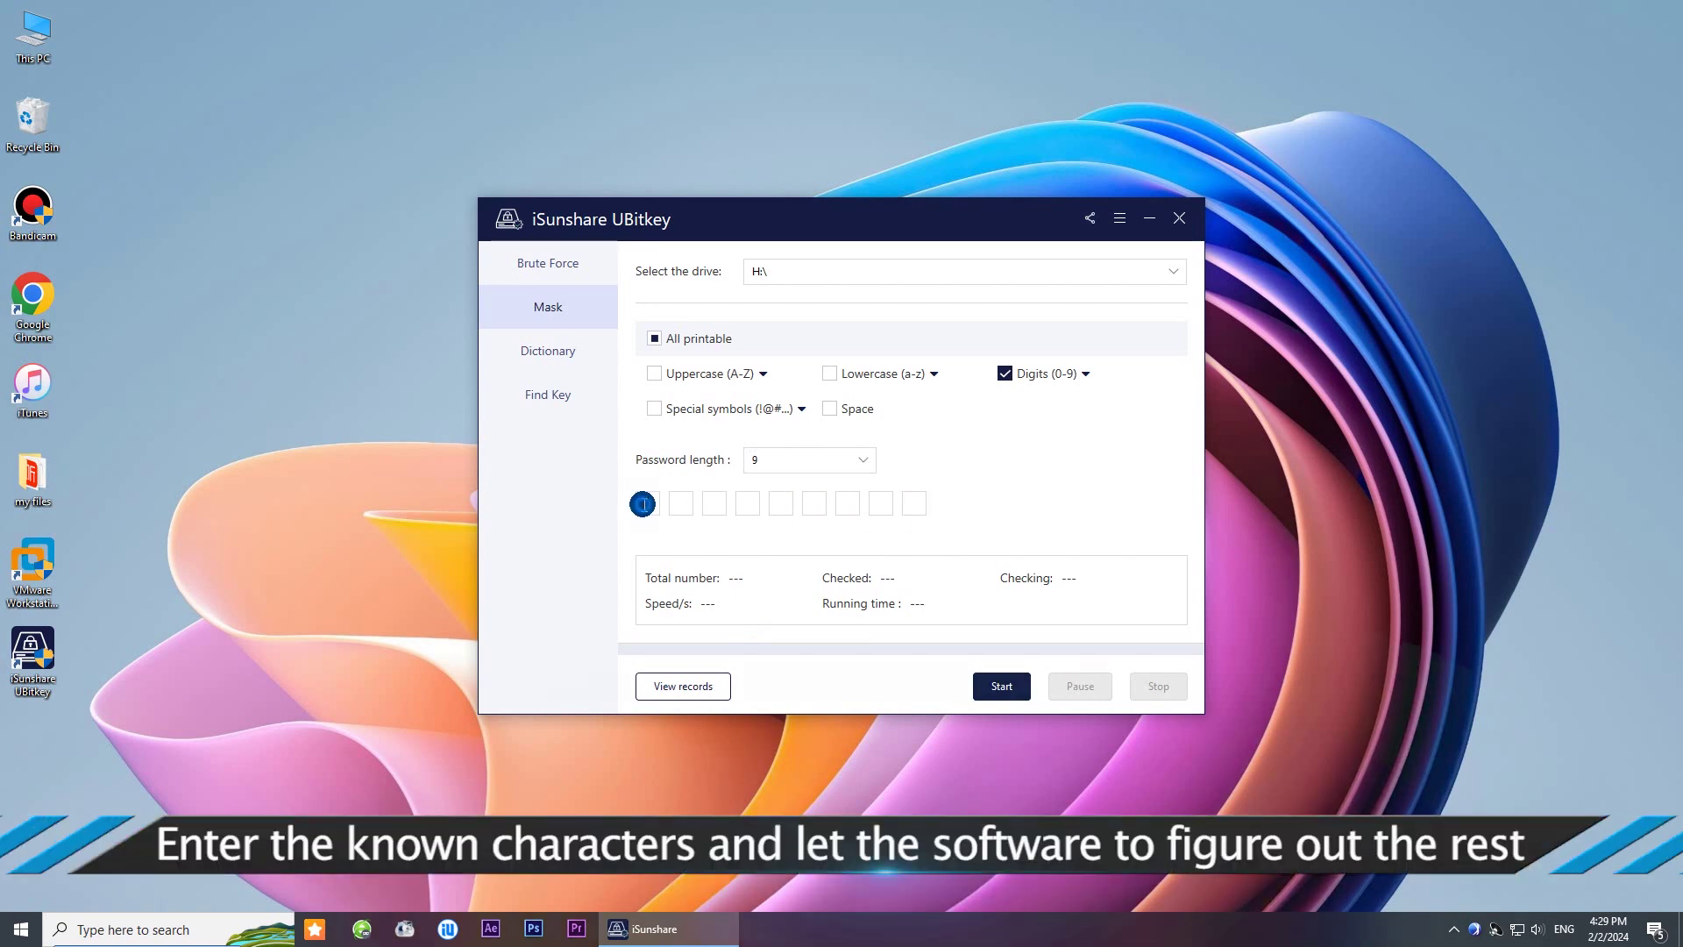
{"action": "type", "text": "z"}
{"action": "left_click", "coordinate": [715, 504]}
{"action": "type", "text": "f"}
{"action": "left_click", "coordinate": [751, 503]}
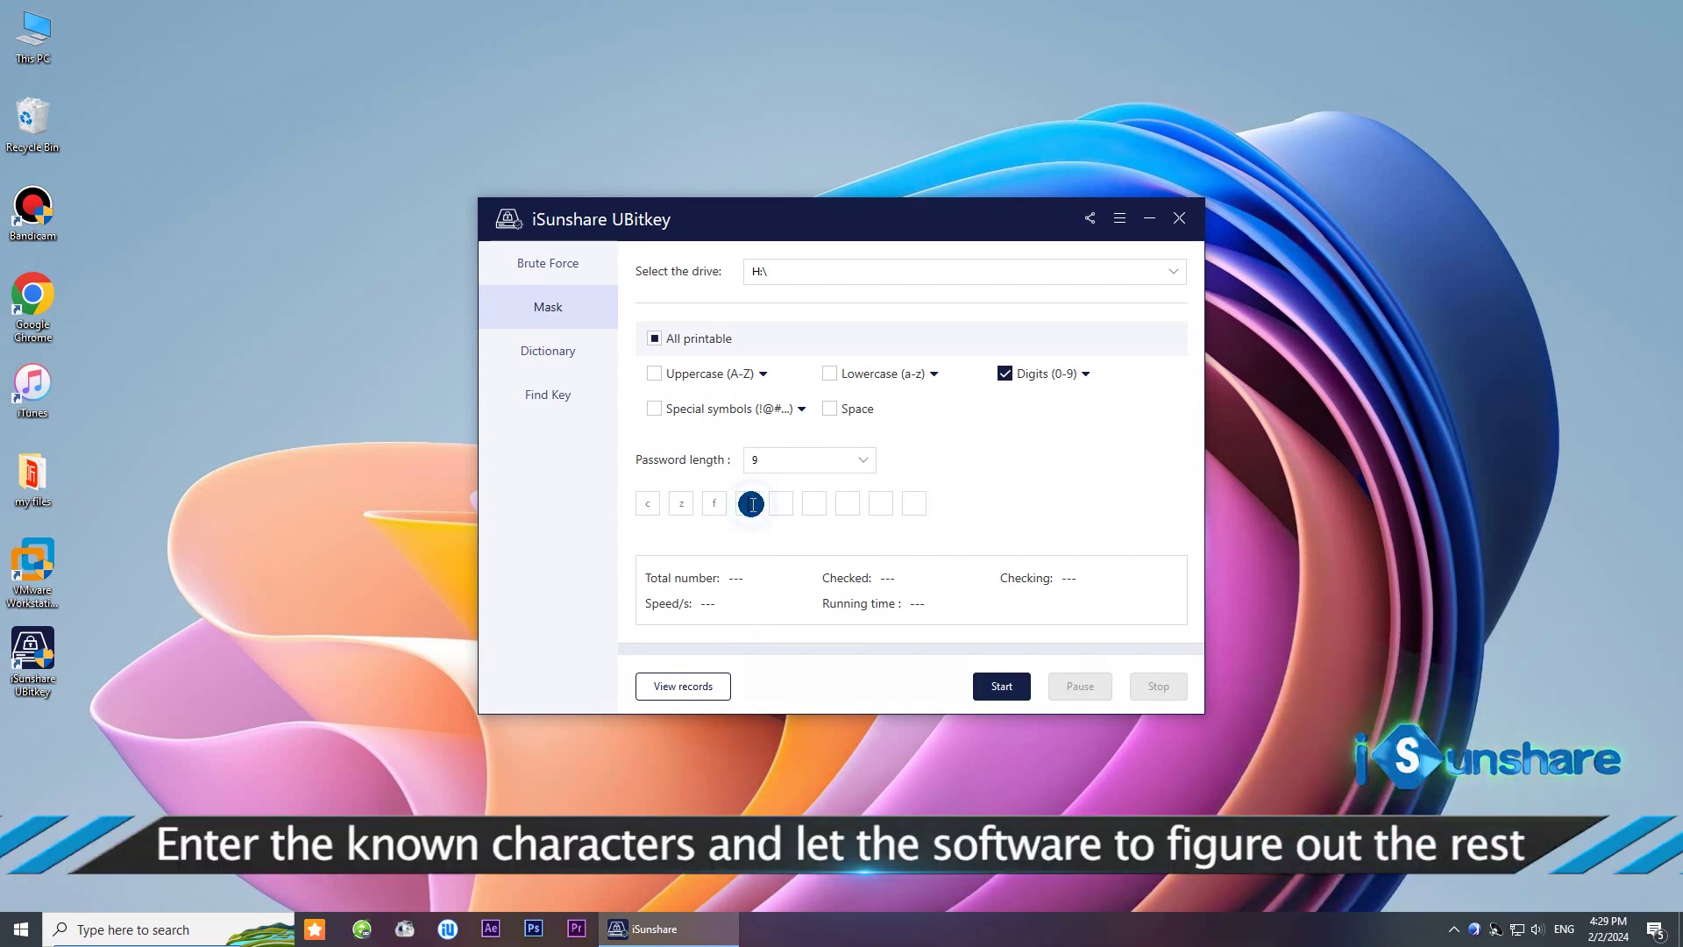
{"action": "type", "text": "6"}
{"action": "left_click", "coordinate": [779, 500]}
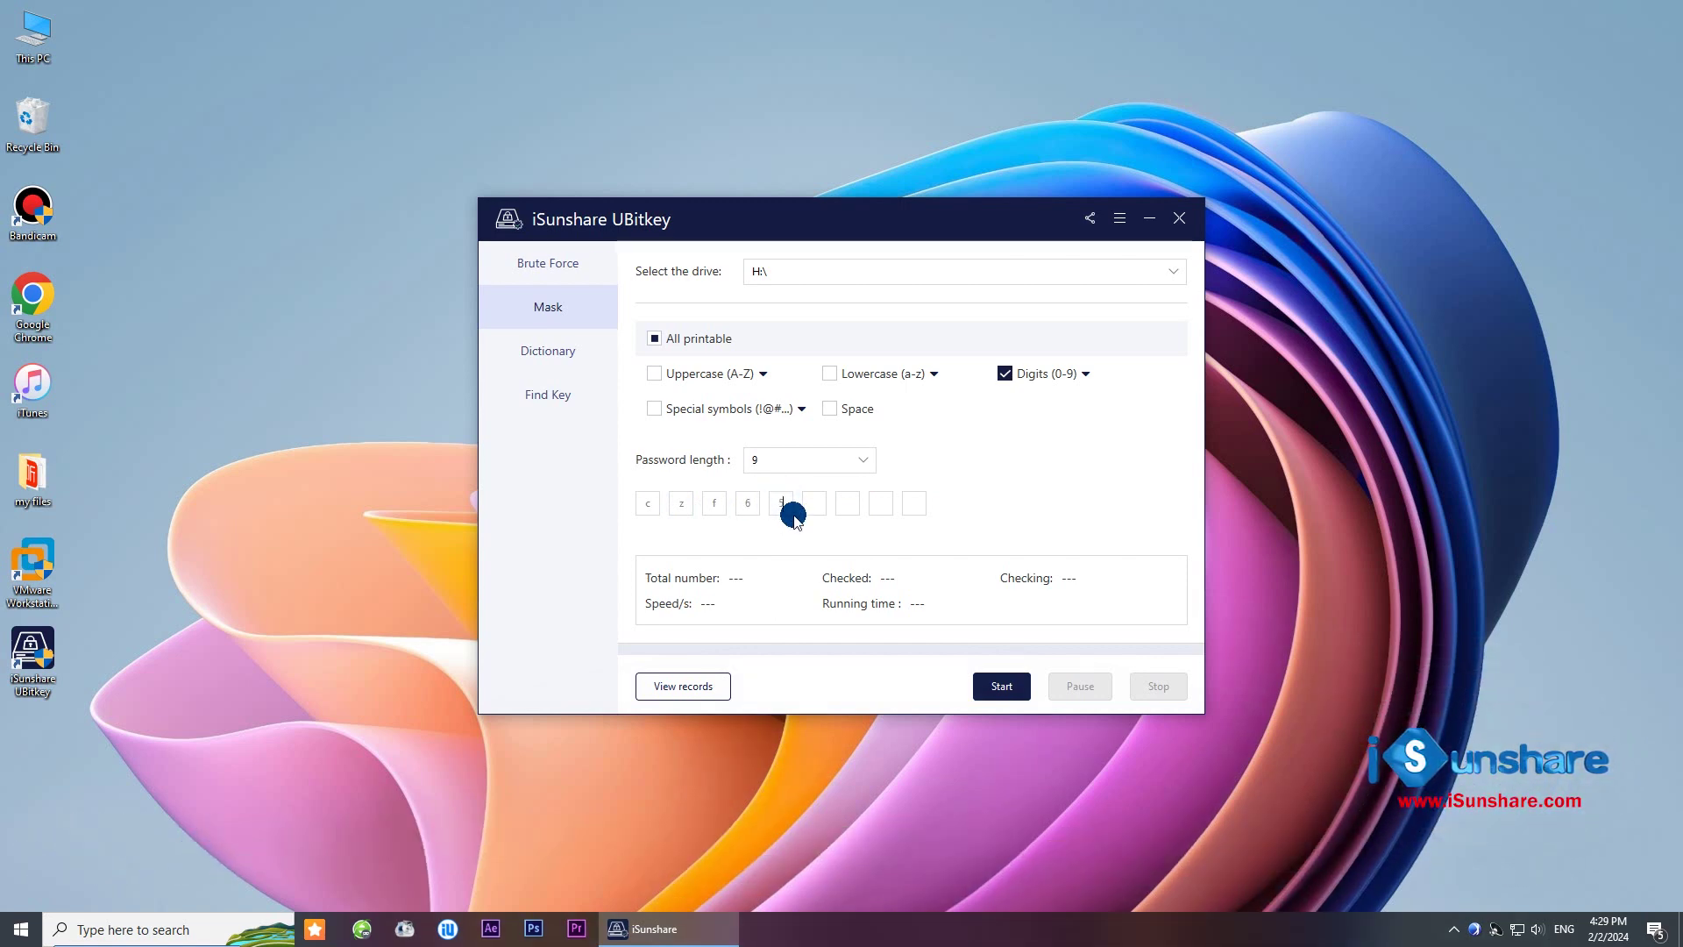
{"action": "type", "text": "5"}
{"action": "left_click", "coordinate": [853, 513]}
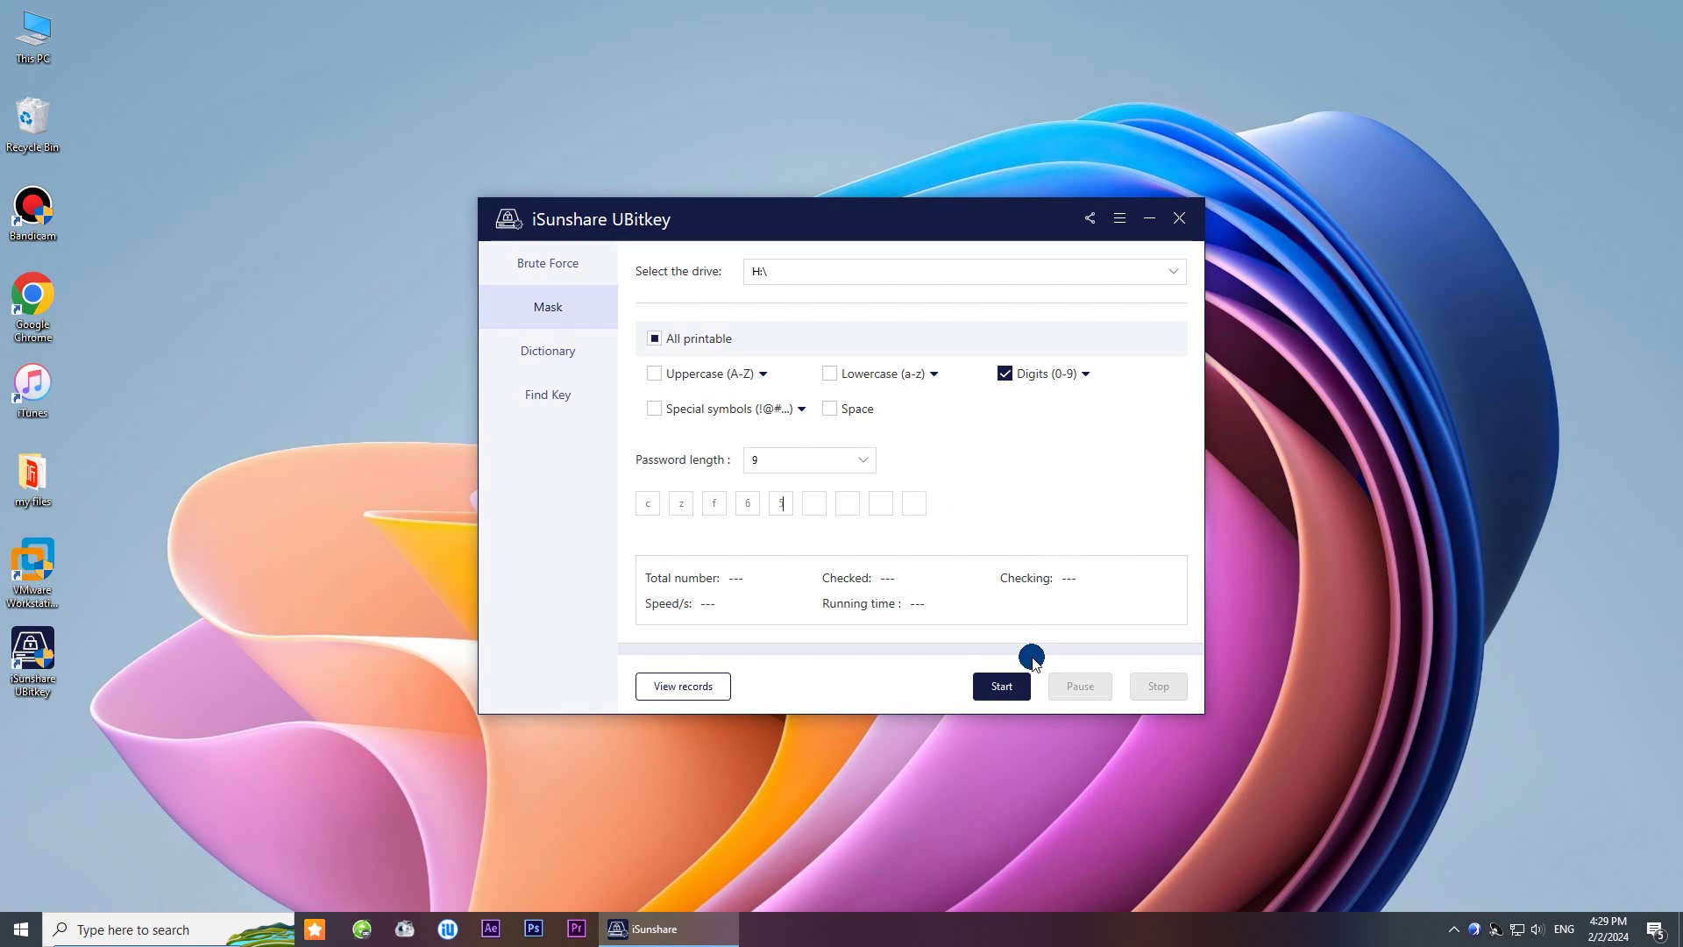
{"action": "left_click", "coordinate": [1007, 694]}
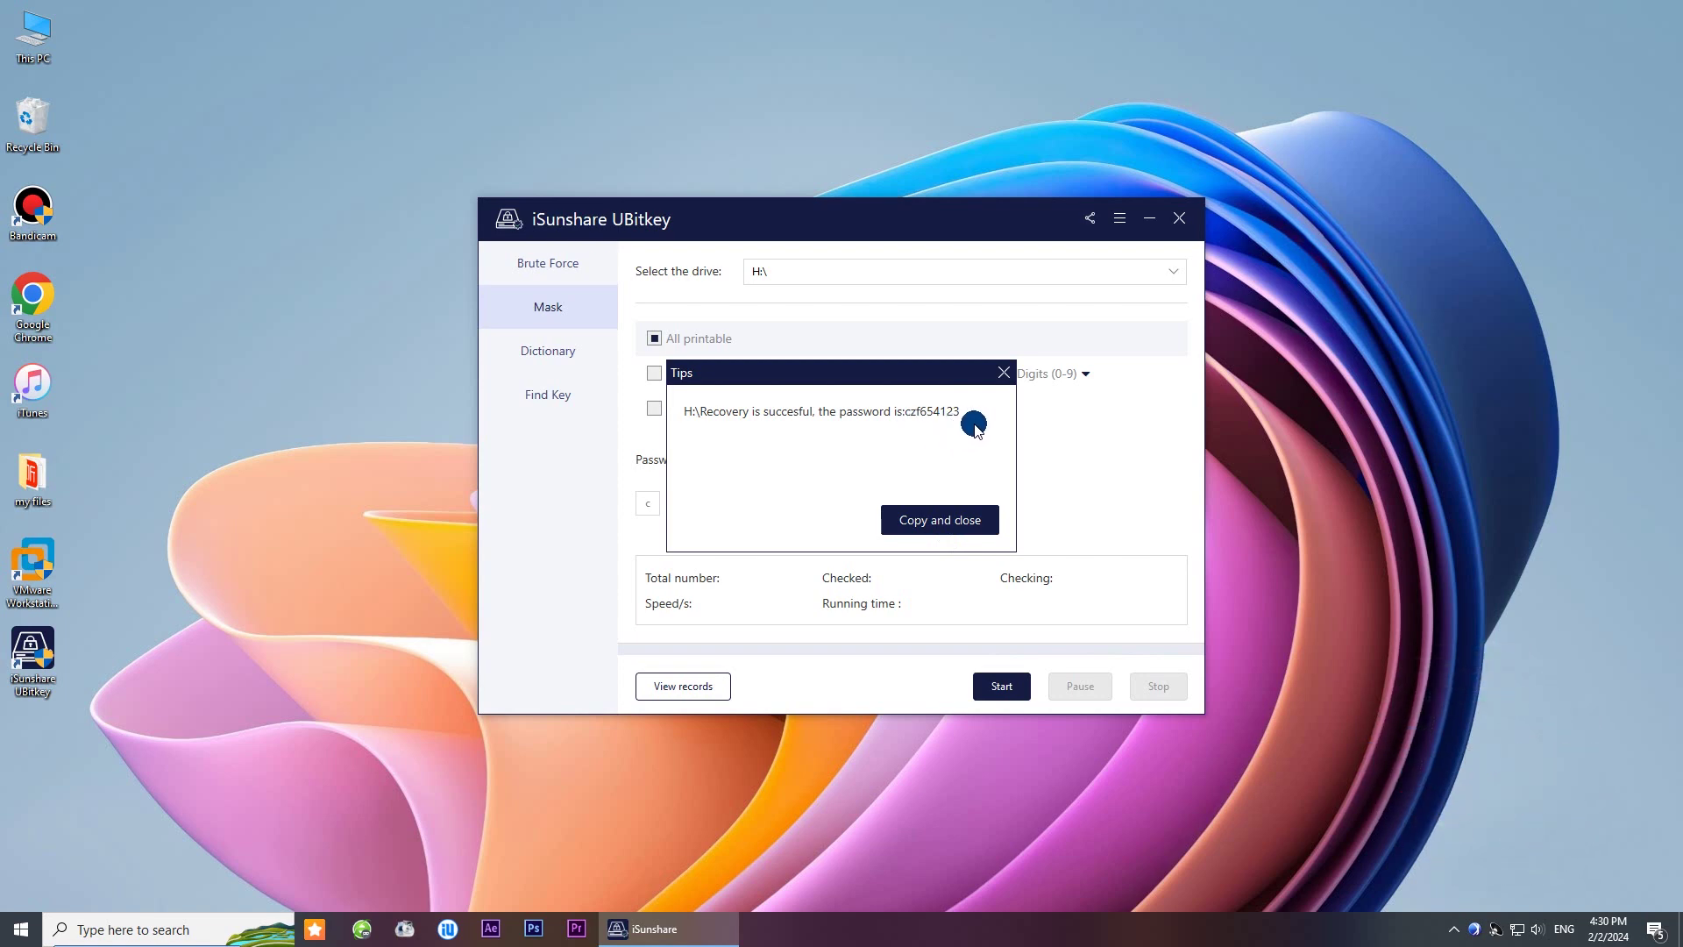
{"action": "left_click", "coordinate": [1009, 374]}
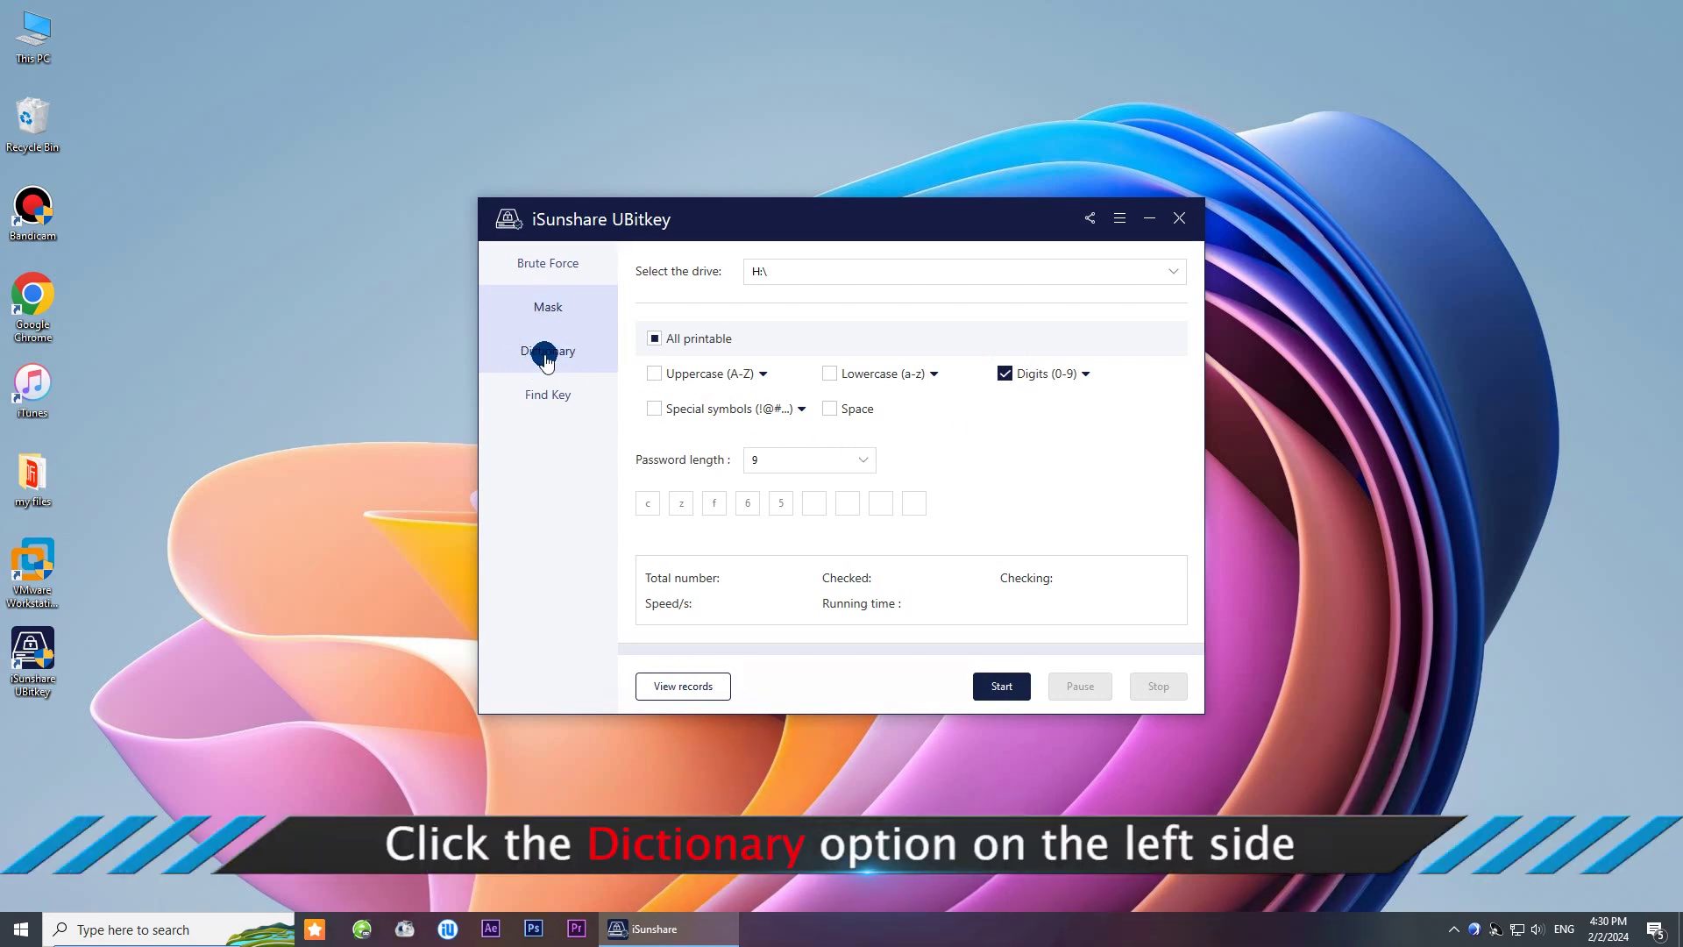
{"action": "left_click", "coordinate": [545, 355]}
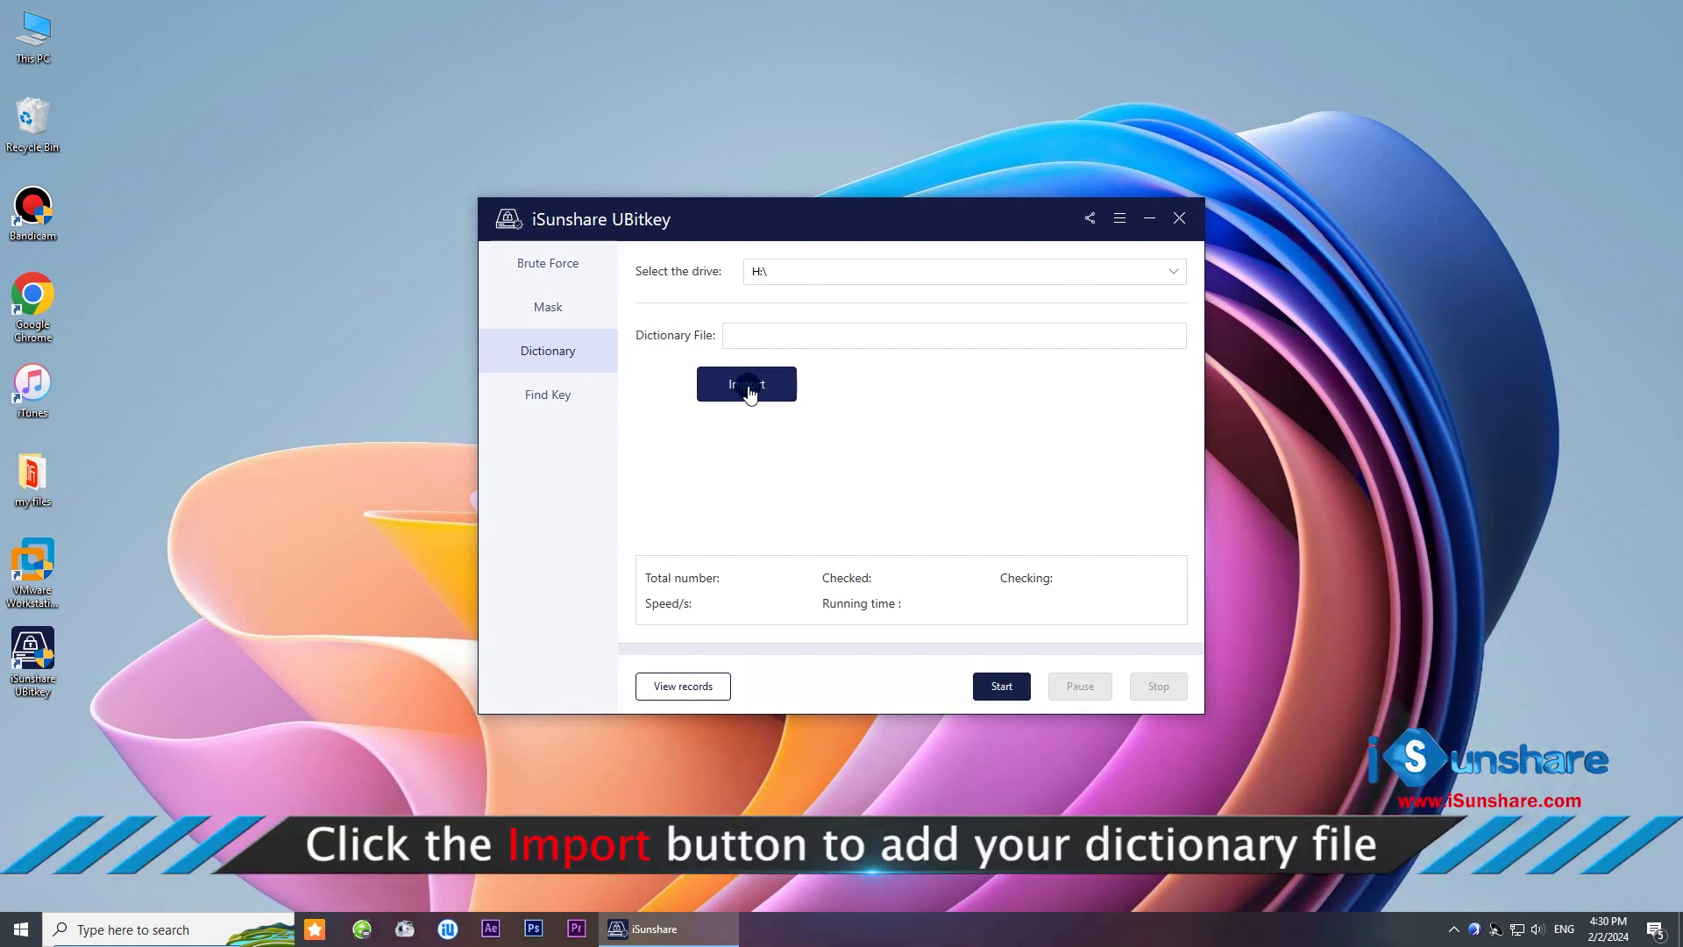
{"action": "left_click", "coordinate": [747, 393]}
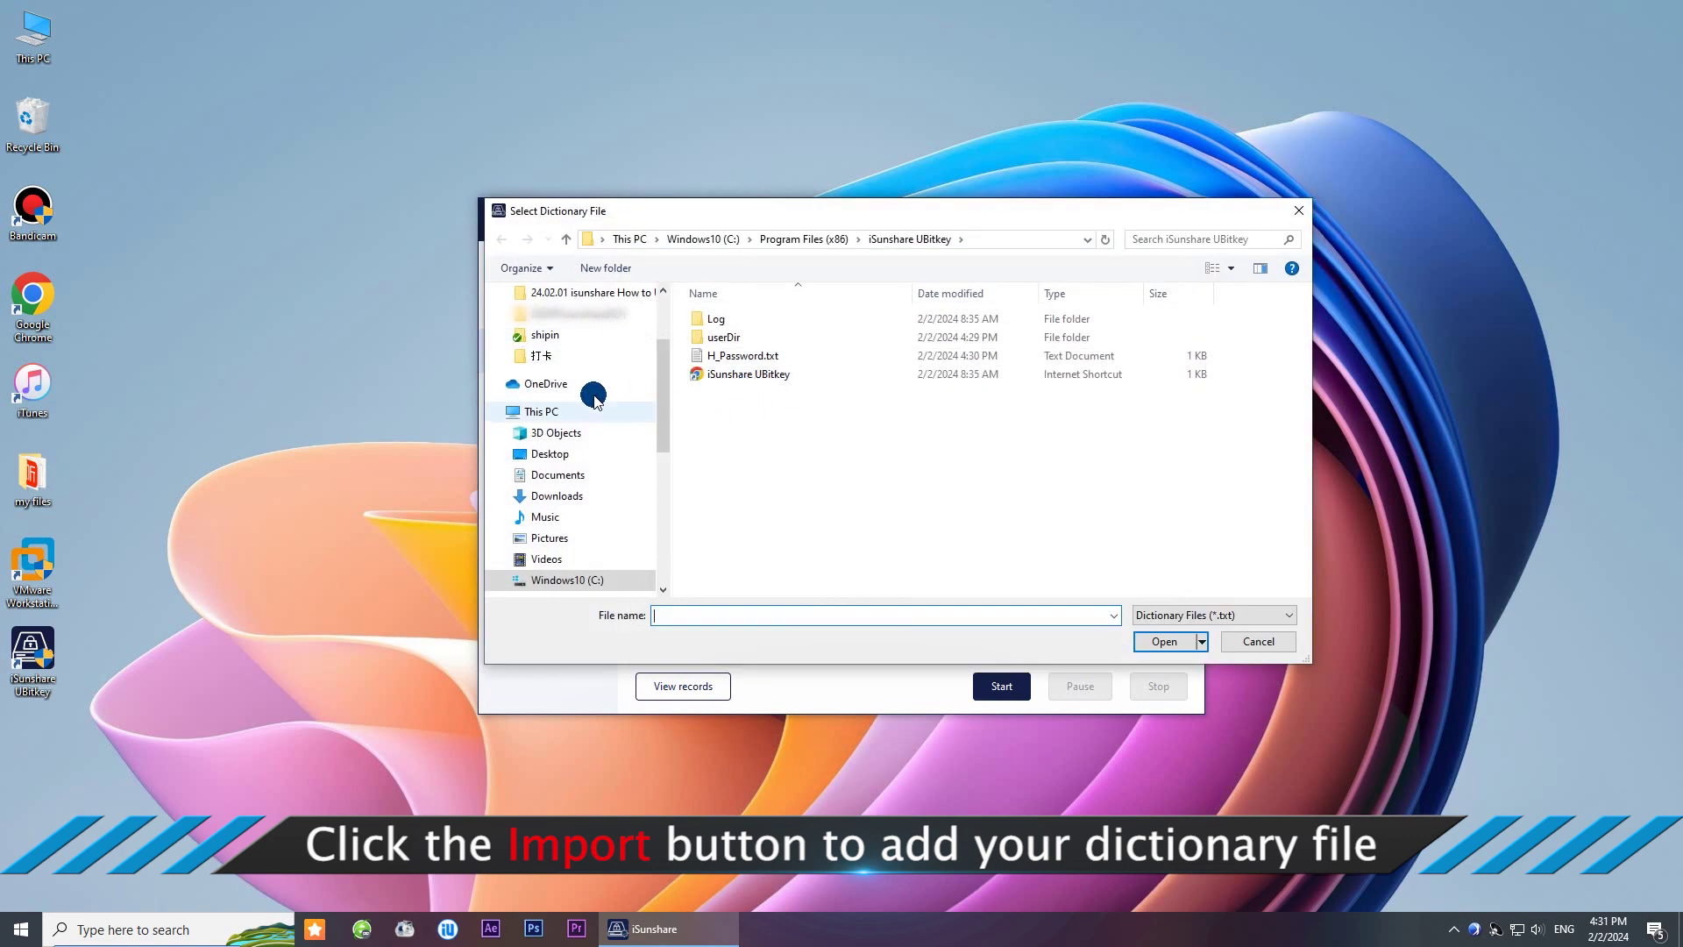
Step: Load my-dictionary.txt from System Reserved (F:) as the dictionary file
{"action": "left_click", "coordinate": [540, 411]}
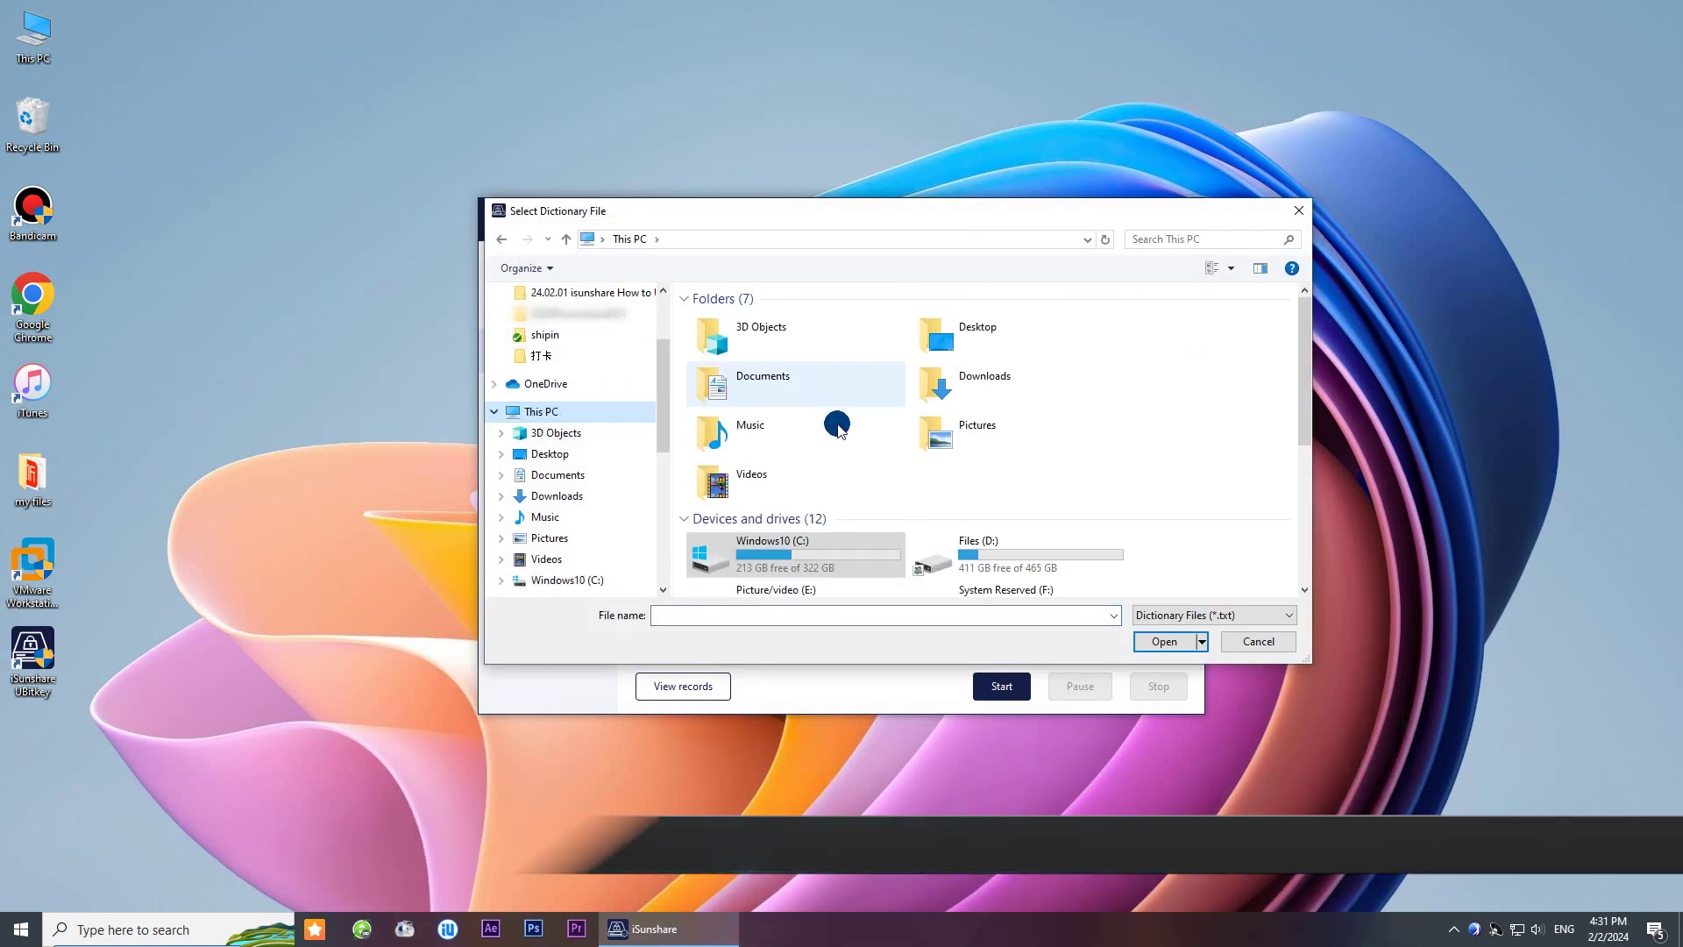
{"action": "scroll", "coordinate": [834, 421], "scroll_direction": "down", "scroll_amount": 4}
{"action": "scroll", "coordinate": [837, 423], "scroll_direction": "down", "scroll_amount": 1}
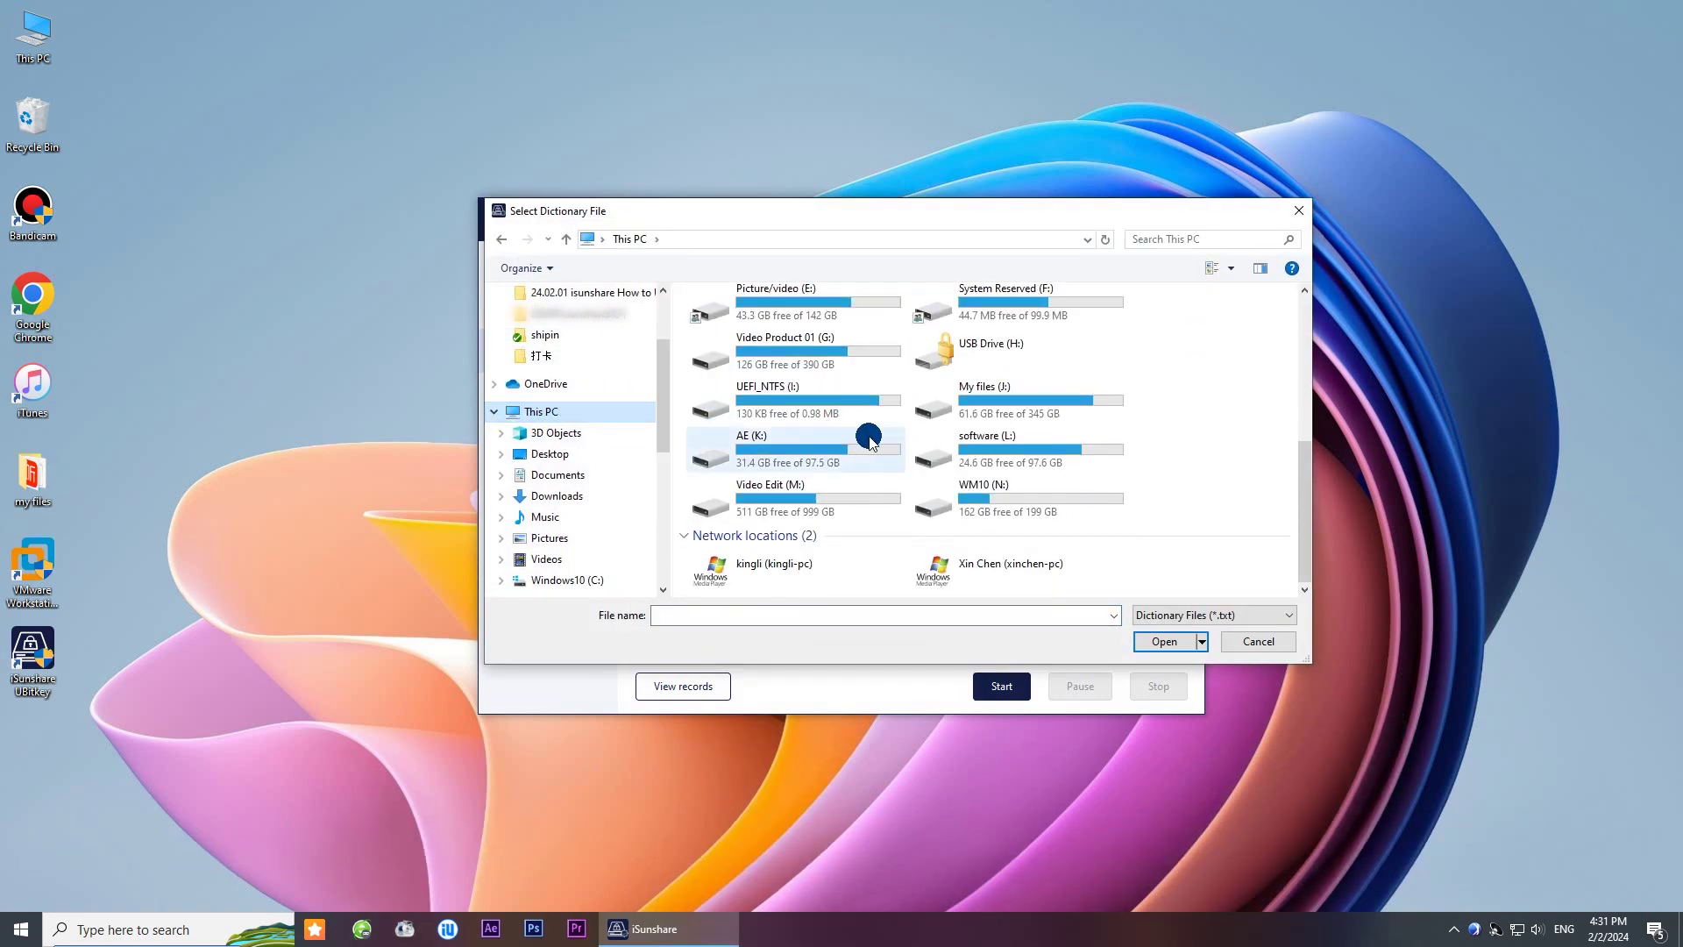
{"action": "double_click", "coordinate": [995, 306]}
{"action": "left_click", "coordinate": [761, 338]}
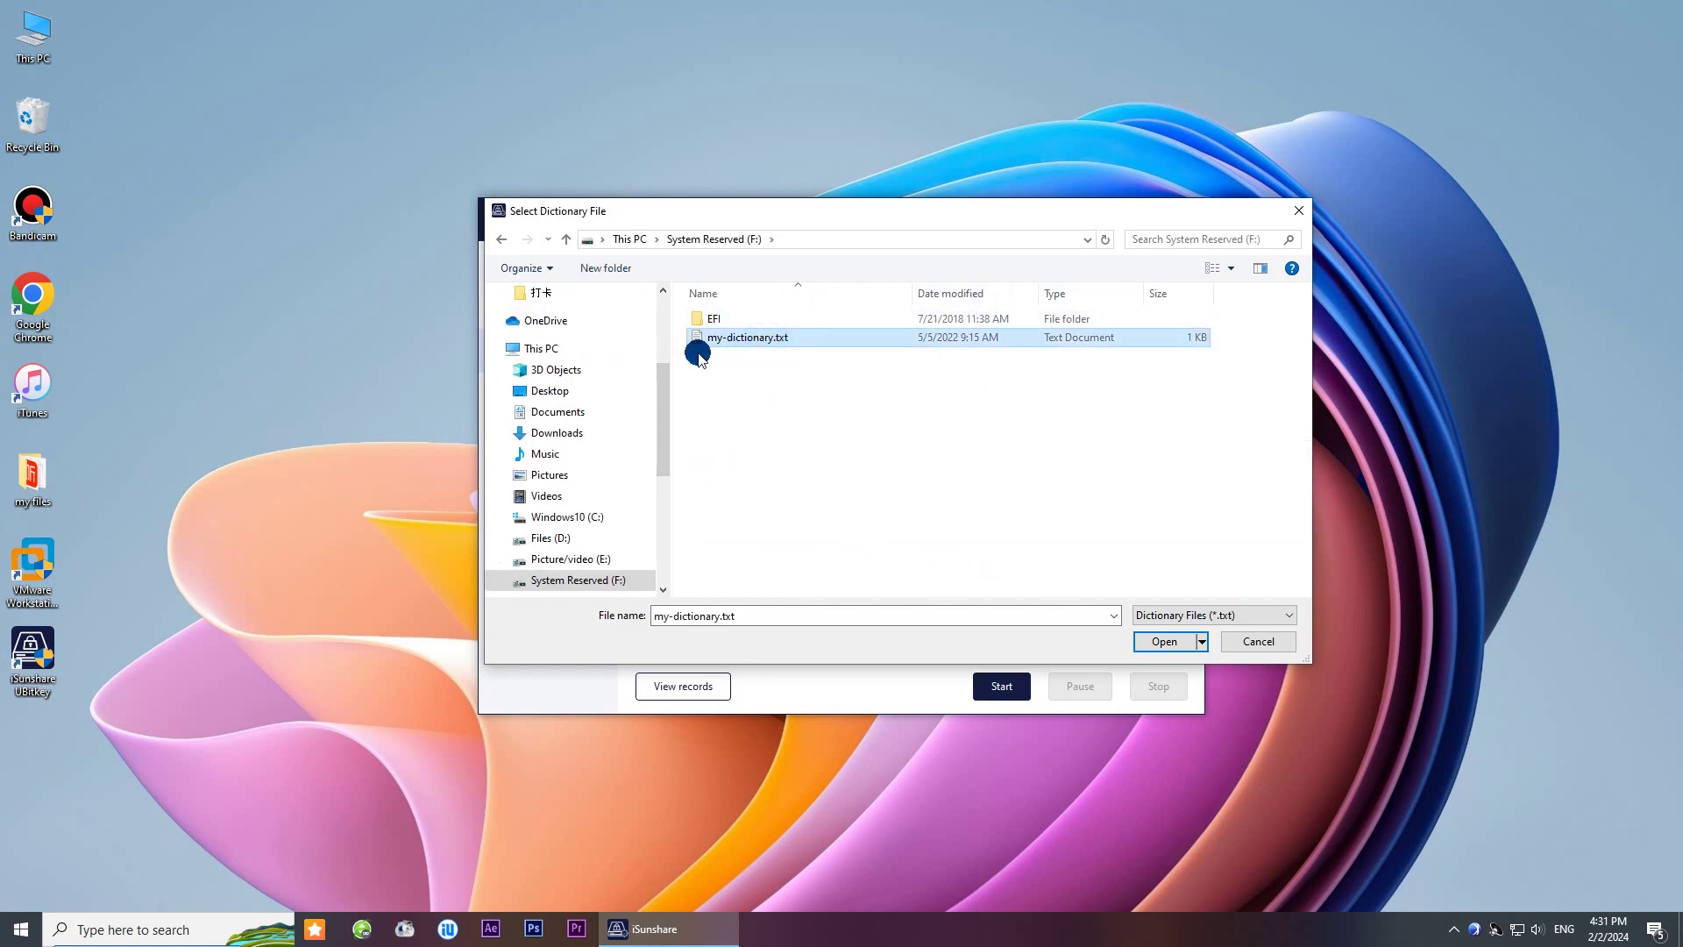
{"action": "left_click", "coordinate": [1167, 643]}
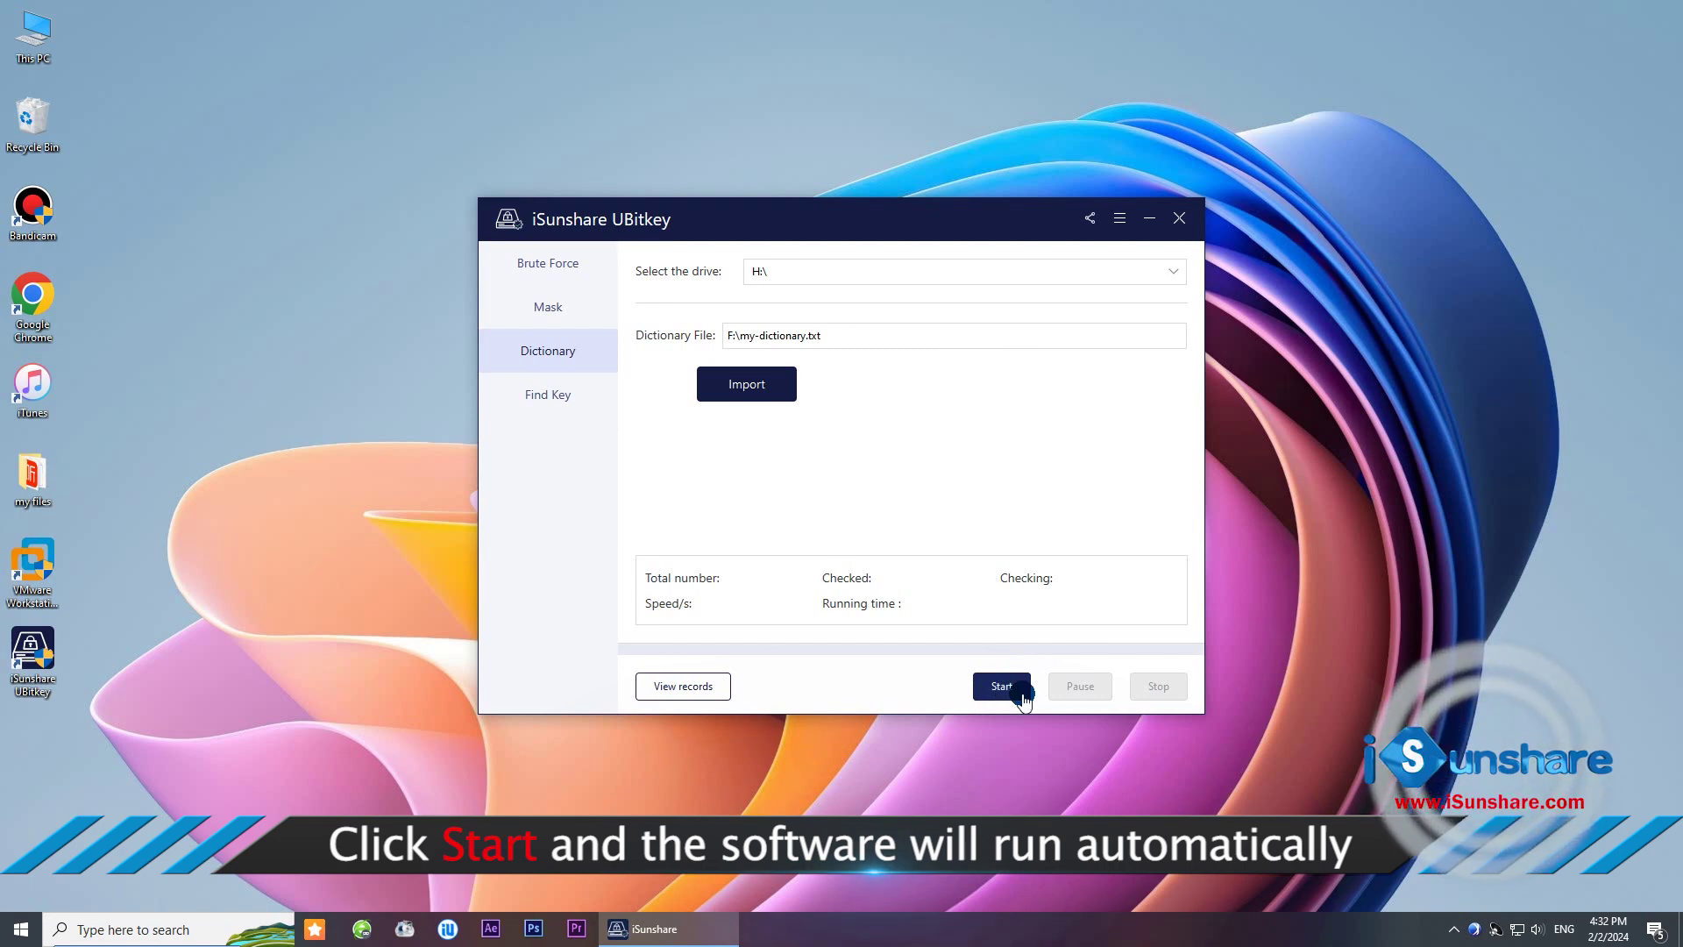
Step: Start the dictionary attack on drive H: using my-dictionary.txt
{"action": "left_click", "coordinate": [1024, 697]}
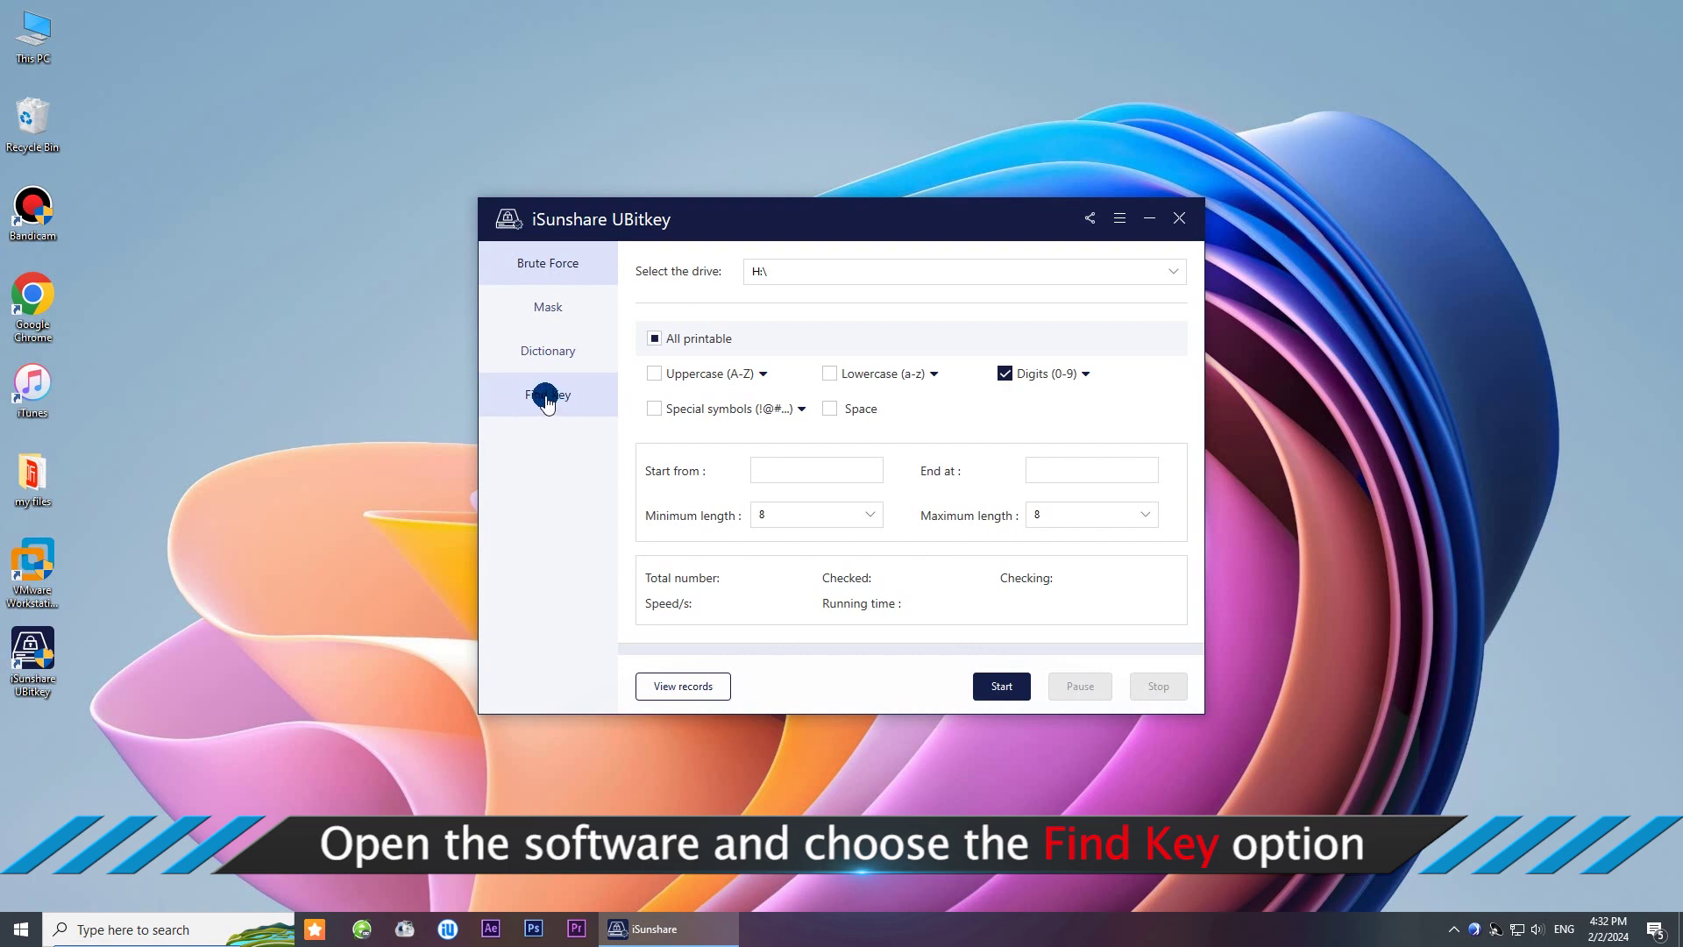
Step: Search the computer's drives for saved BitLocker recovery key files with Find Key
{"action": "left_click", "coordinate": [546, 398]}
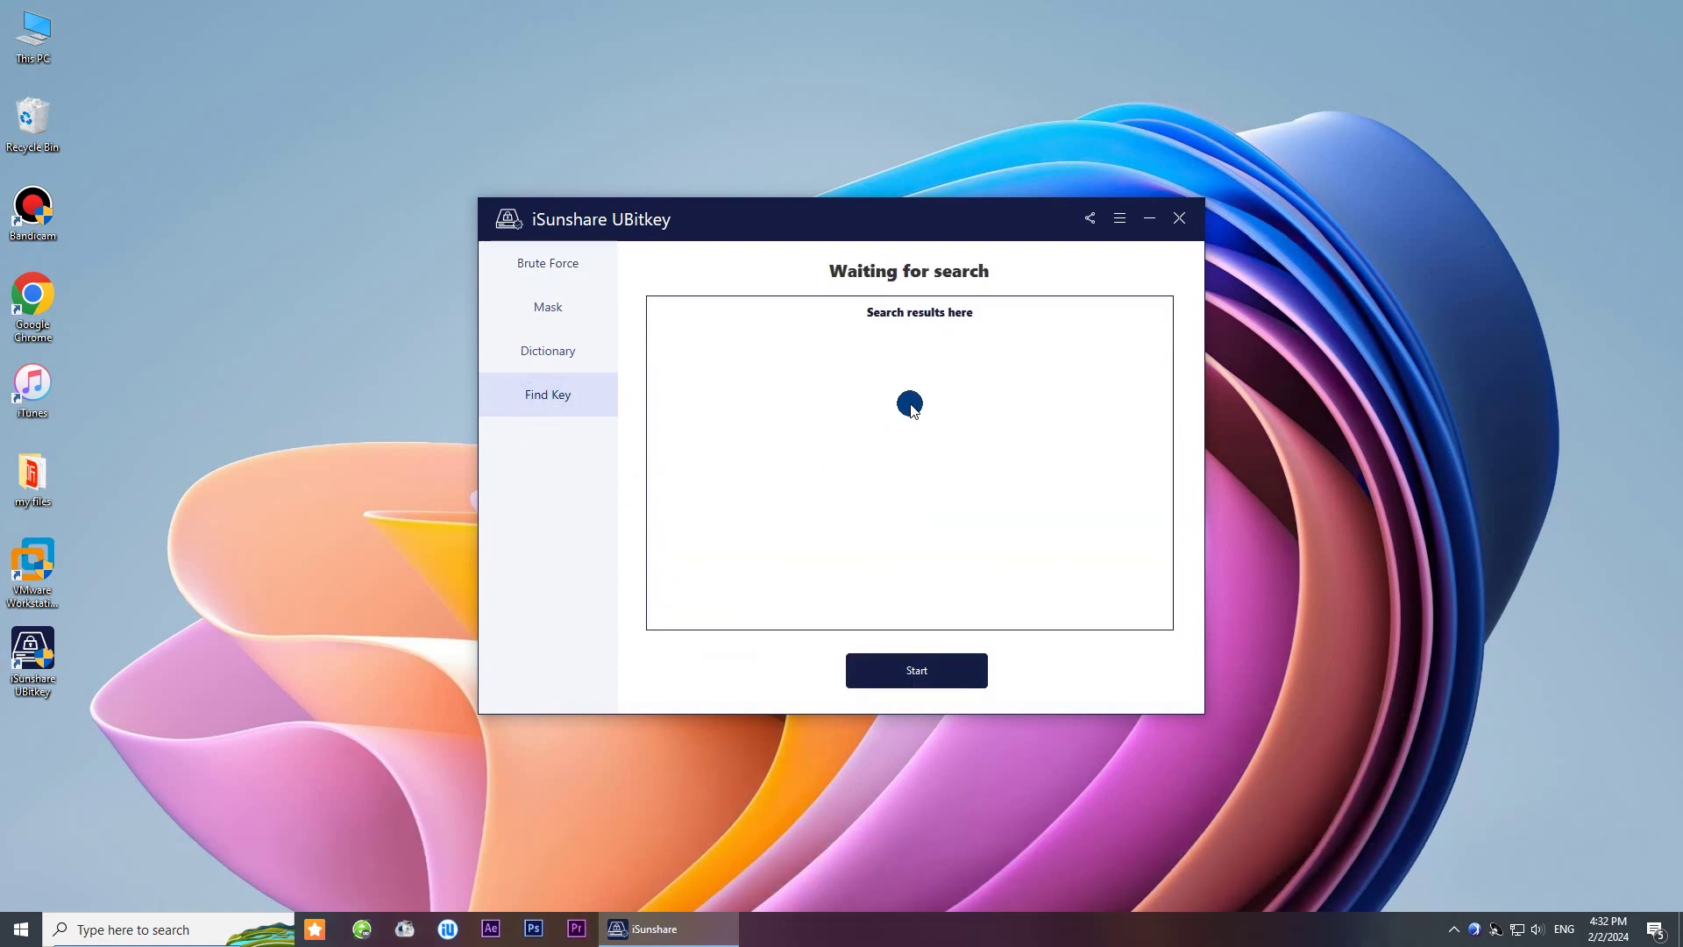
{"action": "left_click", "coordinate": [932, 675]}
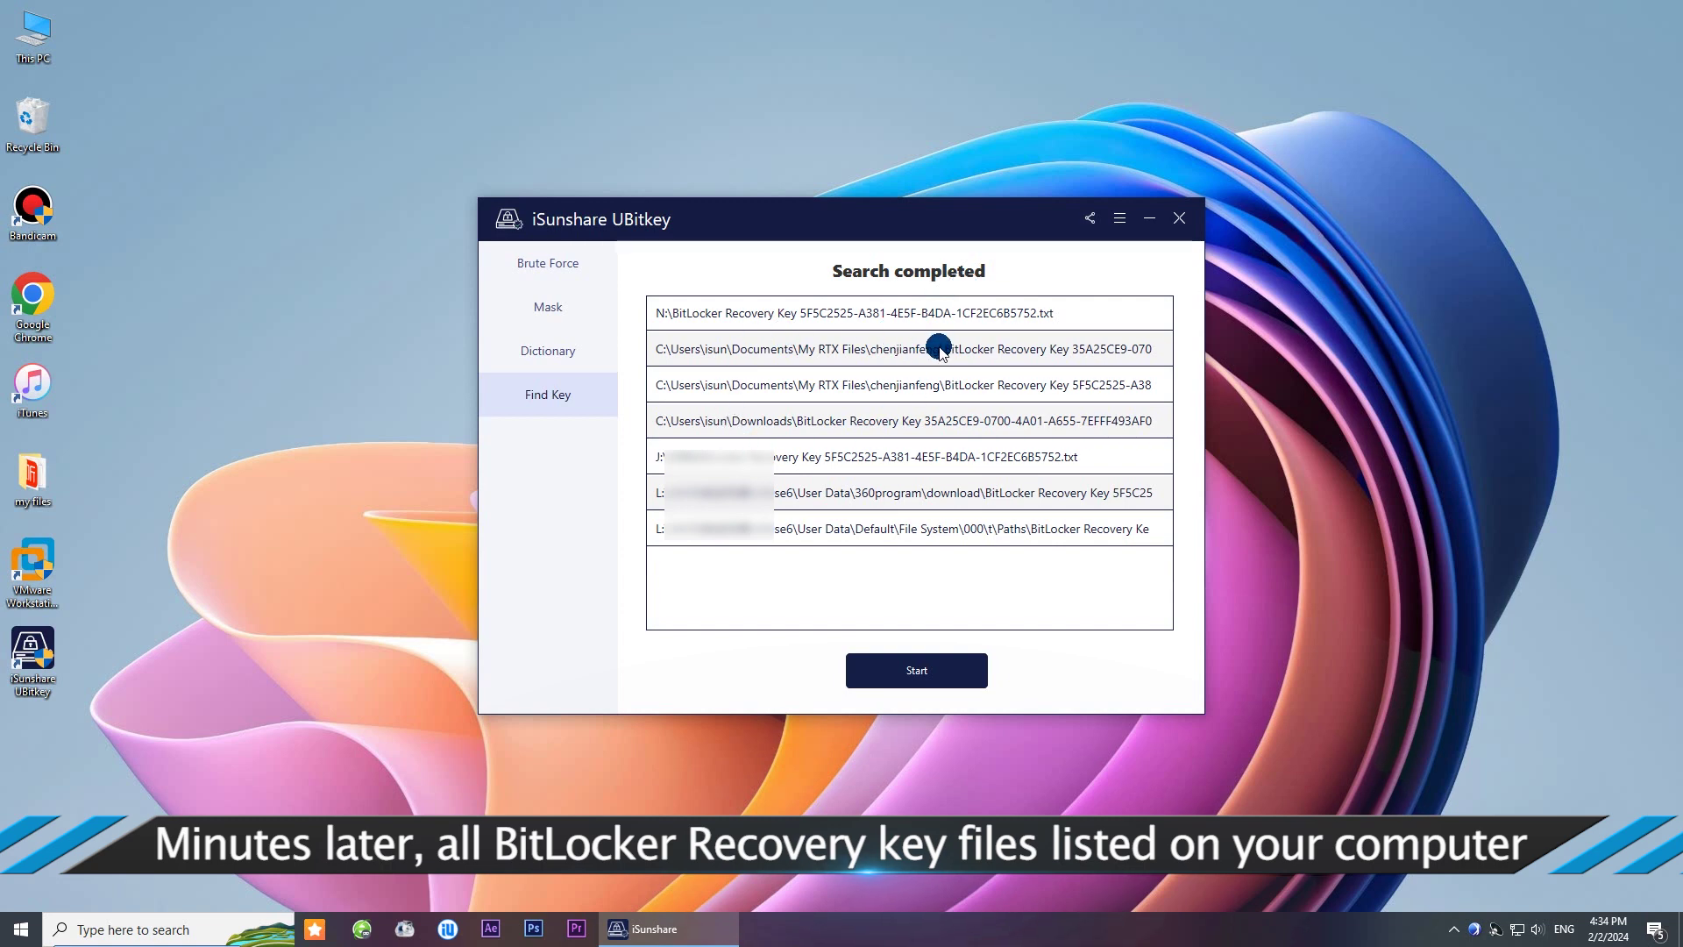
Step: Show the Open file location and Copy Key options for the first key file
{"action": "right_click", "coordinate": [730, 316]}
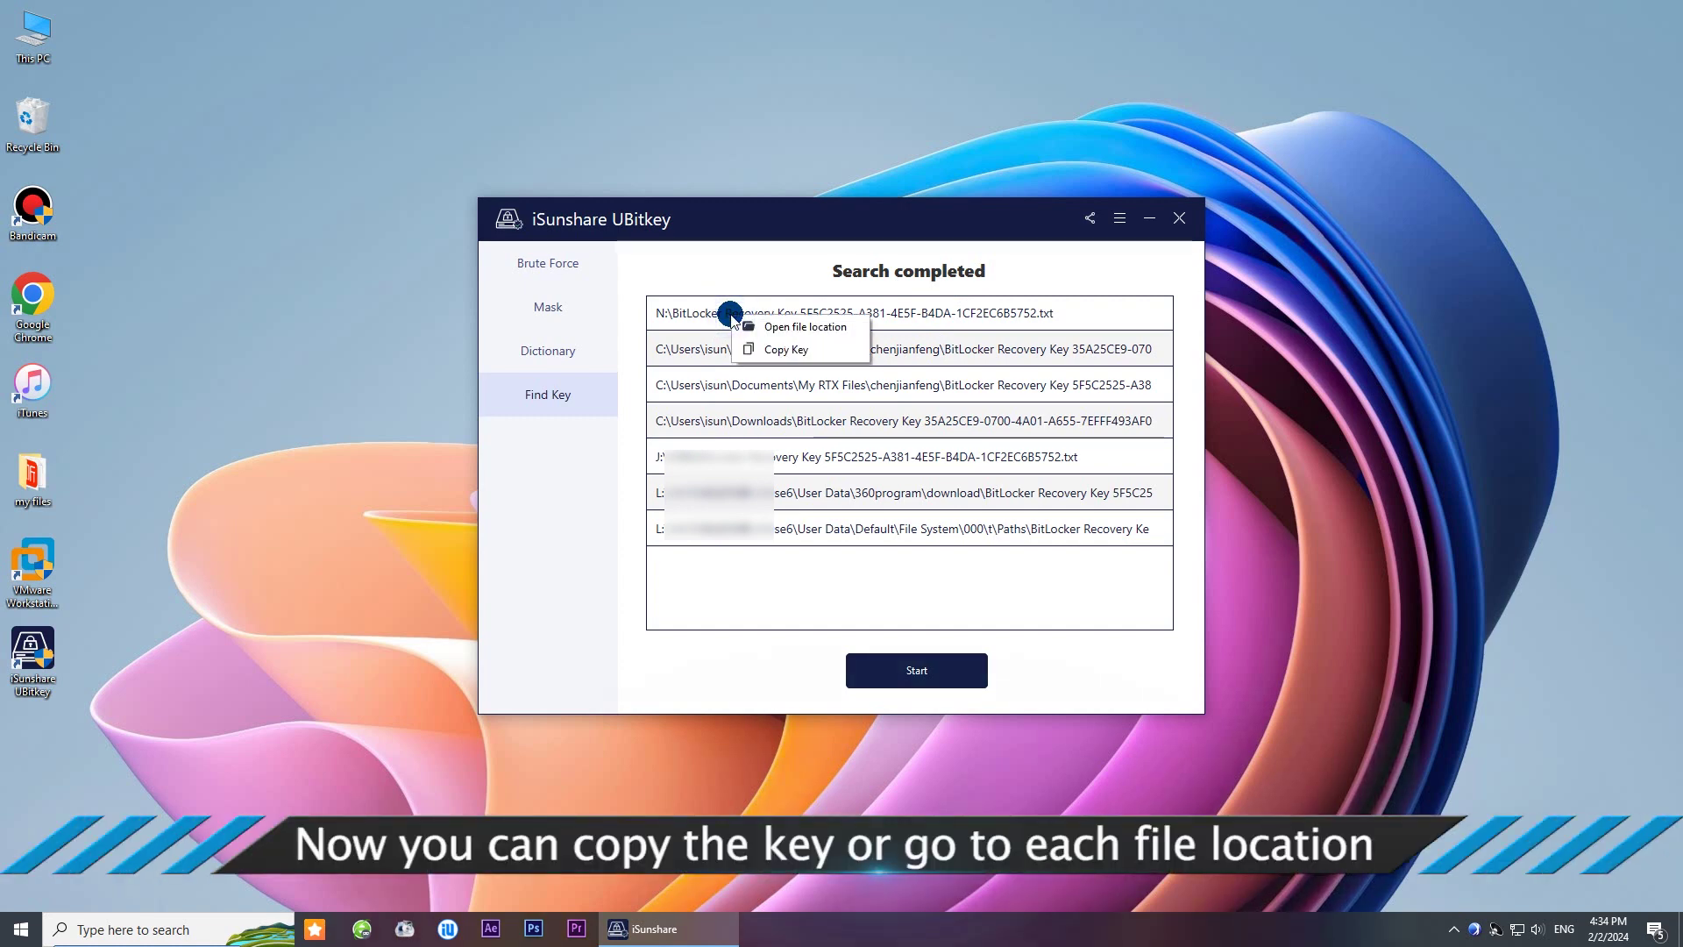